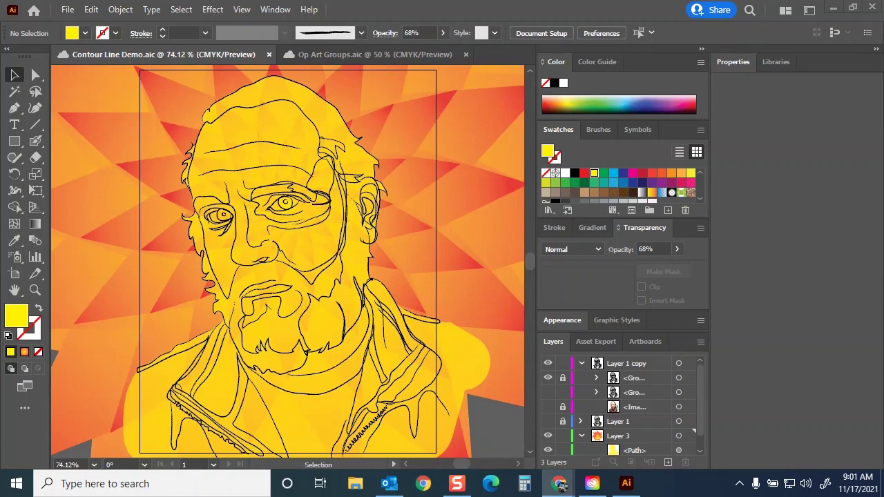
Step: Read the Google Docs instructions about creating a new layer in the contour line file, then return to Illustrator
left_click(561, 487)
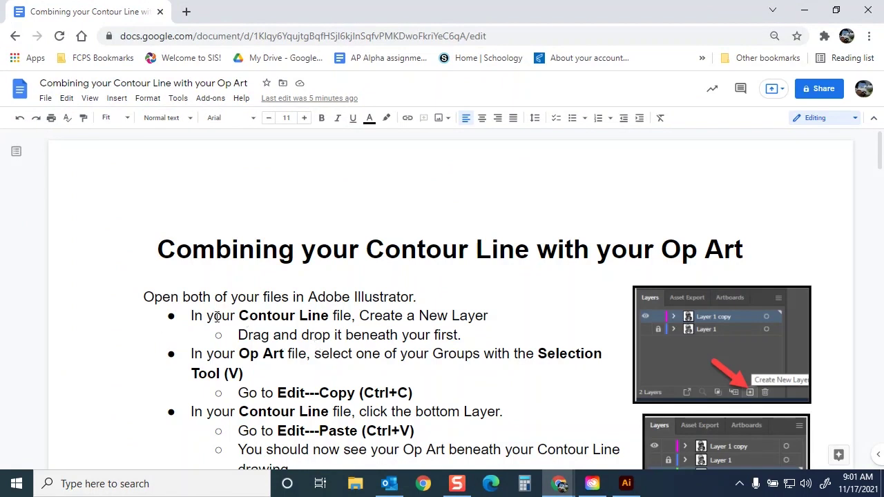
left_click_drag(192, 315, 328, 319)
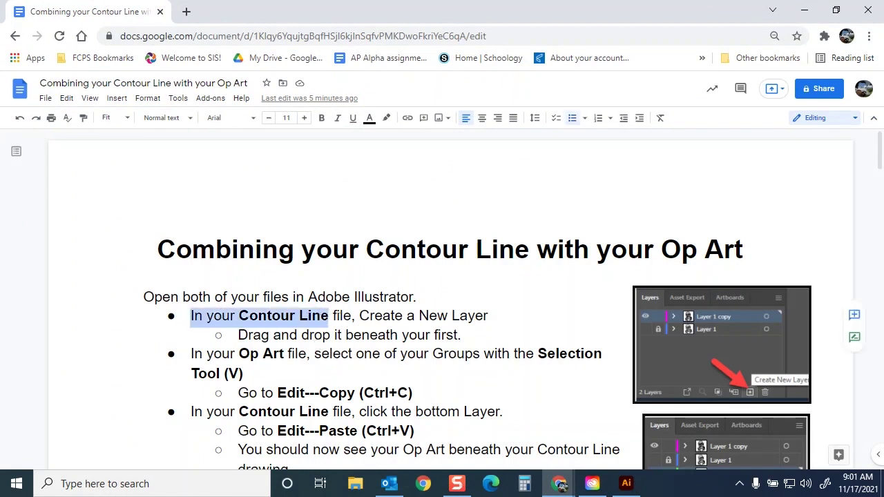
left_click(627, 484)
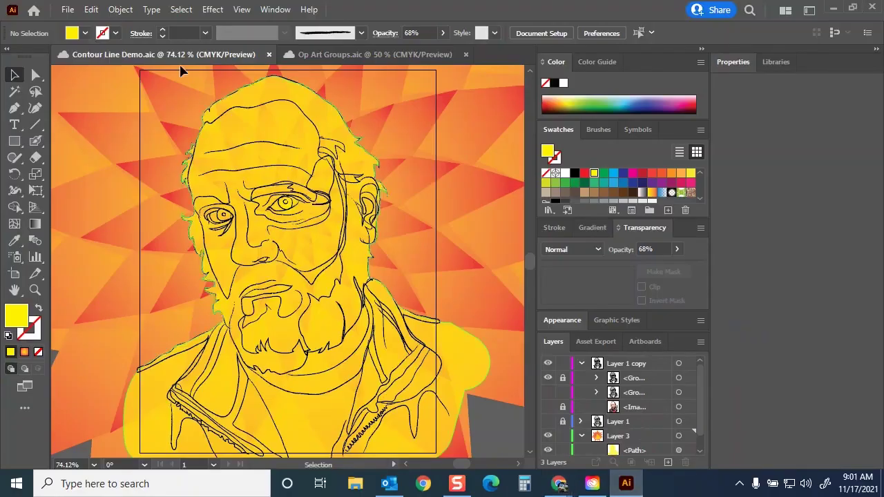
Step: Look over the op art groups in Op Art Groups.aic and return to Contour Line Demo.aic
left_click(382, 52)
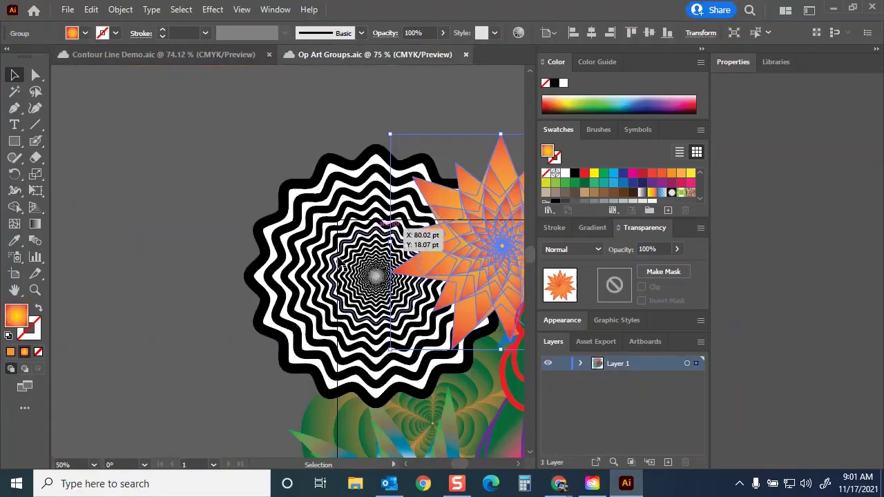
scroll(450, 246, "right", 7)
scroll(450, 246, "down", 2)
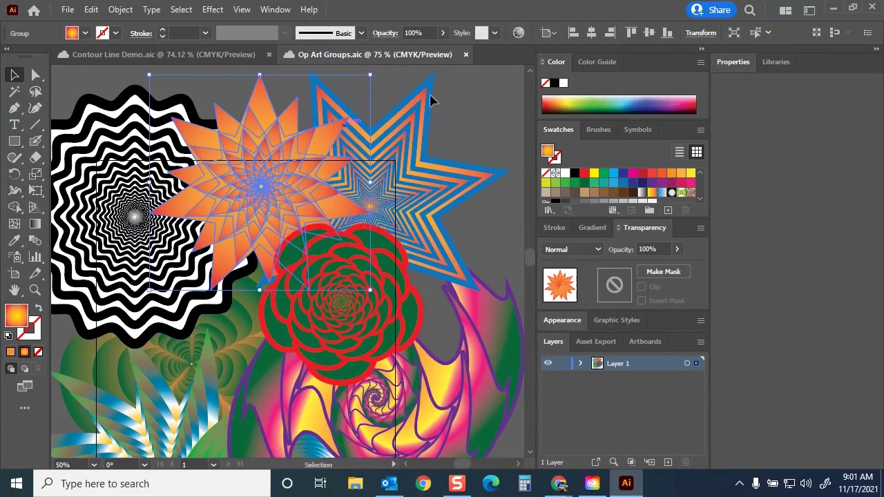
left_click(461, 130)
left_click(369, 207)
left_click(230, 130)
left_click(143, 54)
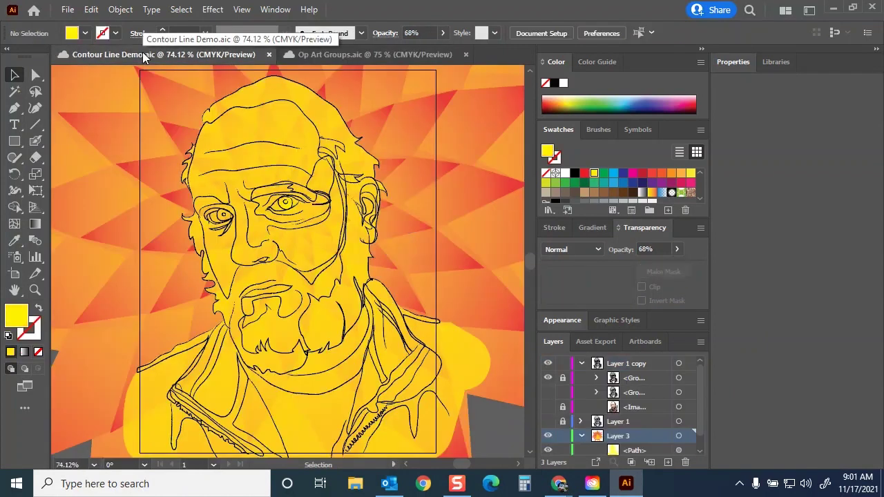
Step: Collapse and hide Layer 3 so only the contour line portrait shows
left_click(562, 407)
left_click(582, 436)
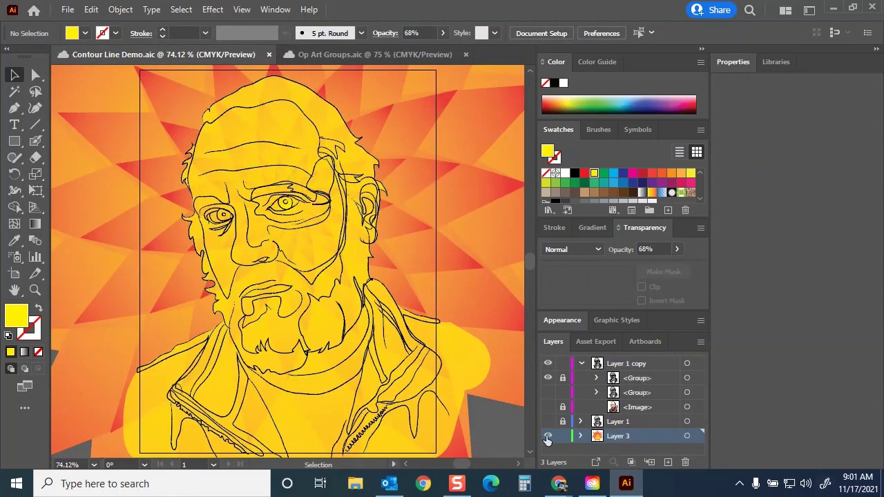
left_click(548, 436)
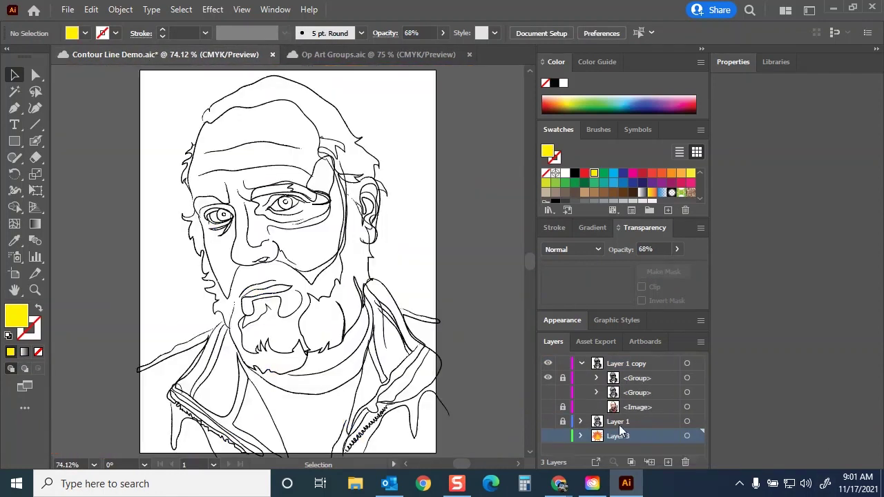
Step: Create a new layer directly above Layer 3 and lock the collapsed Layer 1 copy
left_click(667, 464)
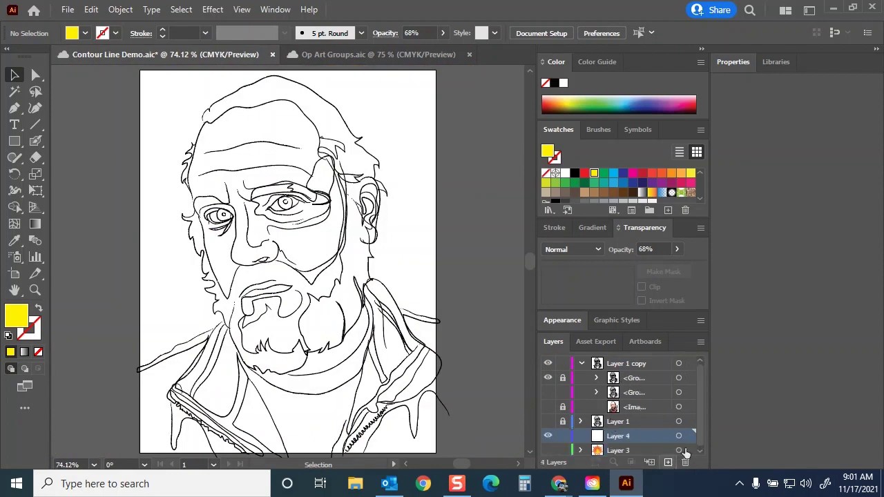
left_click(581, 363)
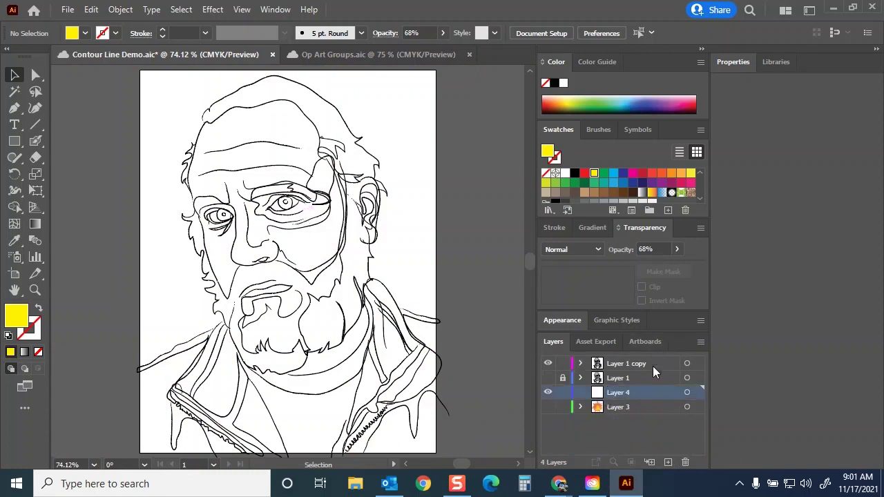
left_click(562, 364)
Step: Copy the red and green rosette group from Op Art Groups.aic
left_click(334, 56)
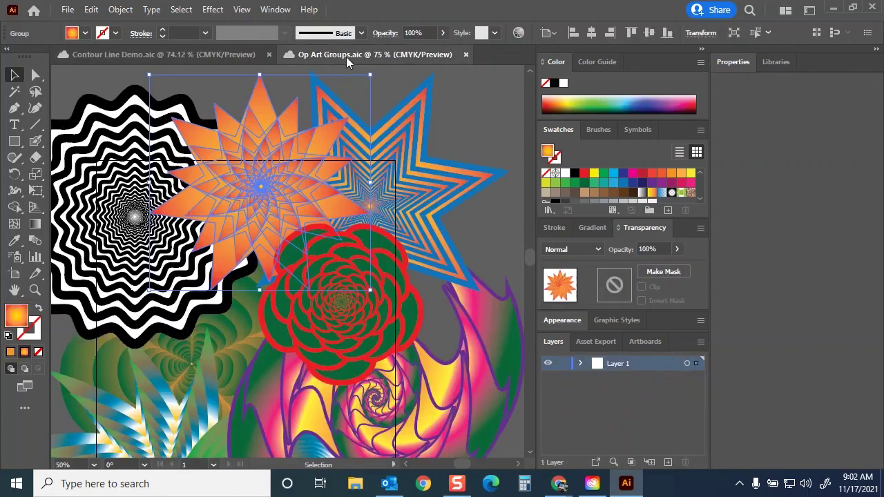
left_click(343, 314)
key("a")
left_click(91, 10)
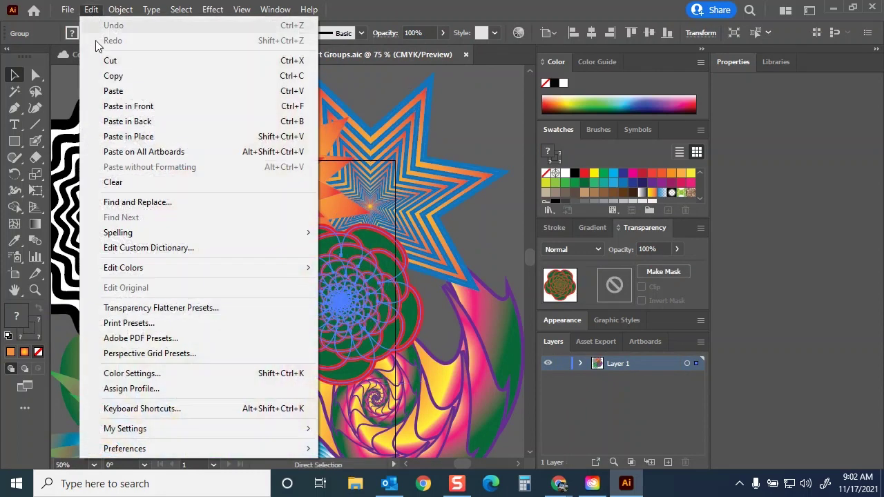
left_click(113, 76)
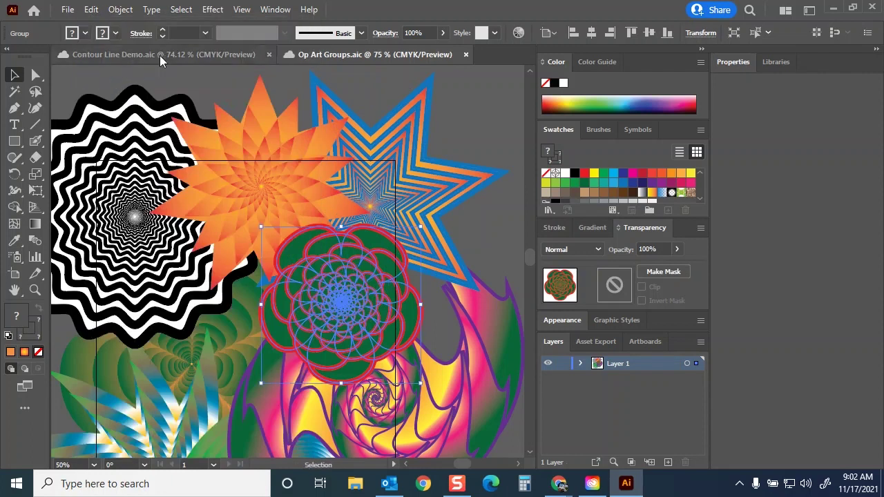
Step: Paste the rosette into the new empty layer of Contour Line Demo.aic and deselect it
left_click(122, 55)
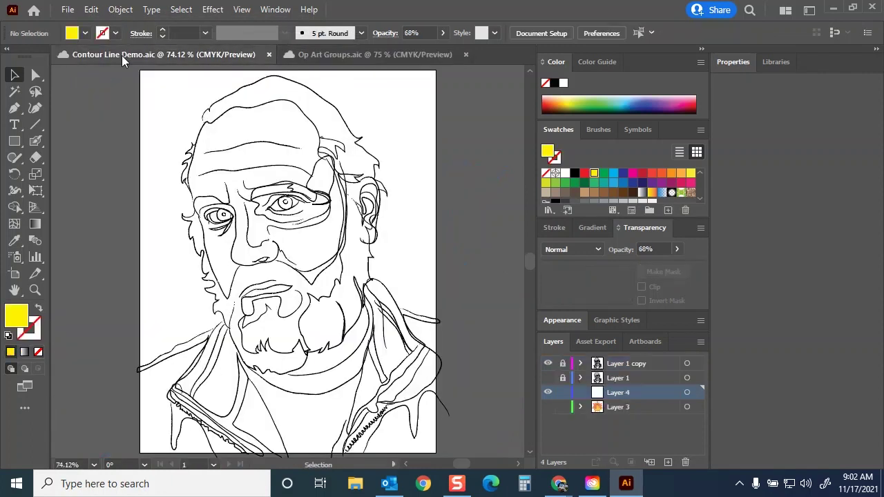
left_click(88, 10)
left_click(129, 93)
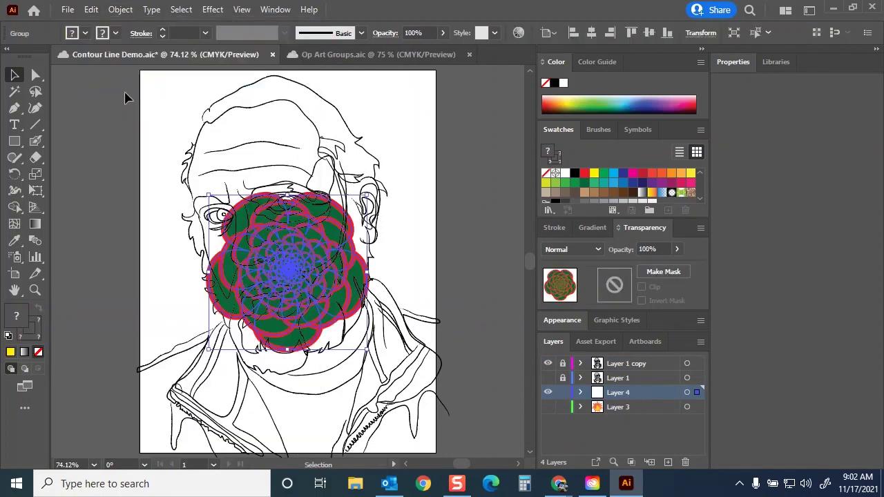
left_click(461, 191)
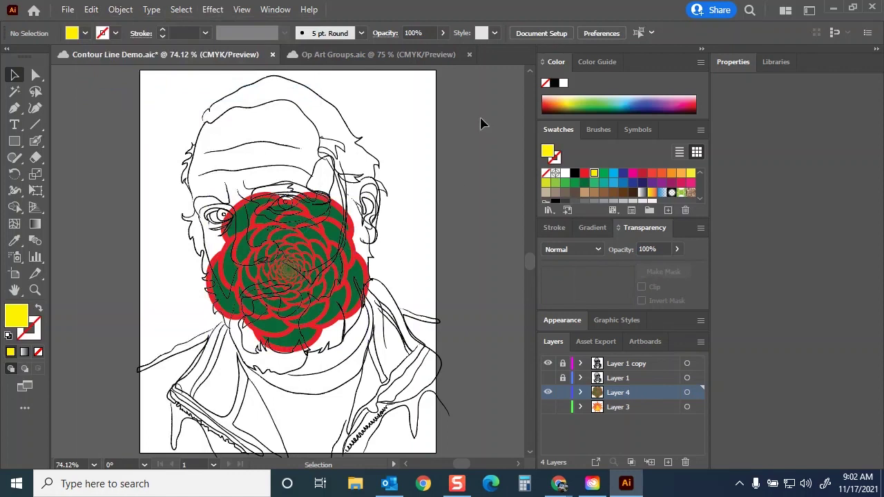
Step: Start the Scale transform on the pasted rosette group and preview a uniform scale of 250%
scroll(304, 261, "up", 4)
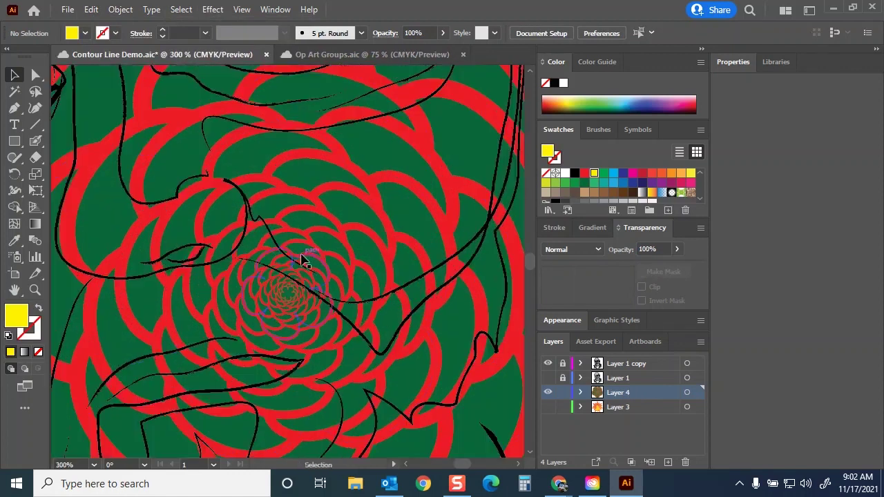
key("ctrl+1")
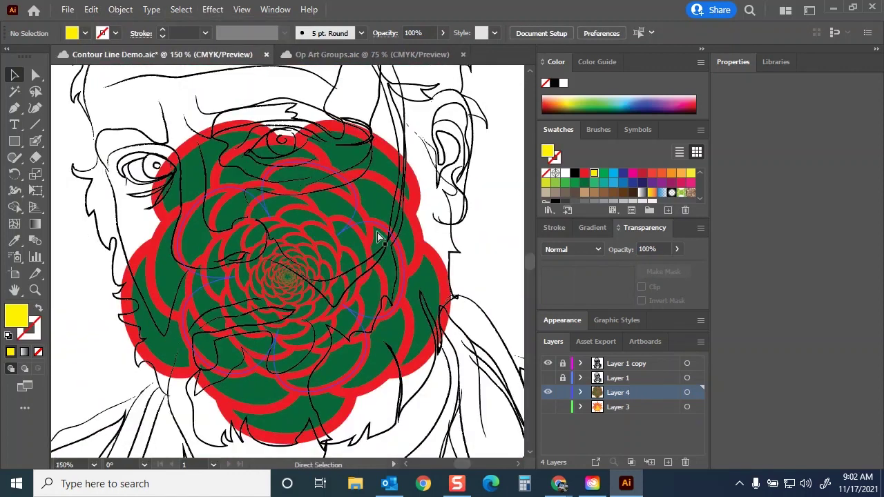
key("ctrl+minus")
left_click(293, 279)
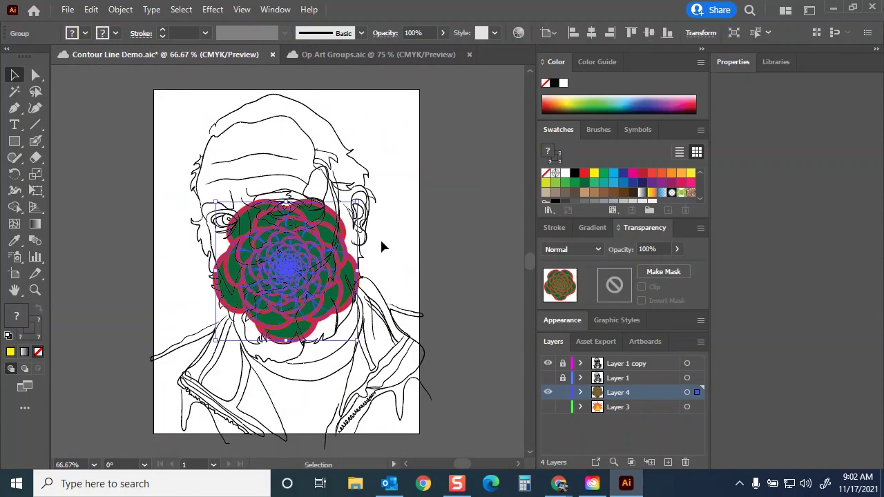
right_click(307, 231)
mouse_move(352, 385)
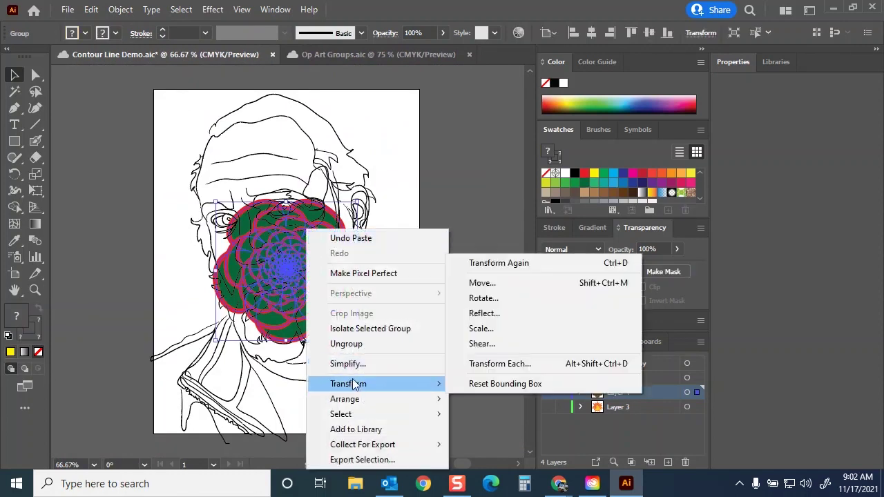
left_click(510, 326)
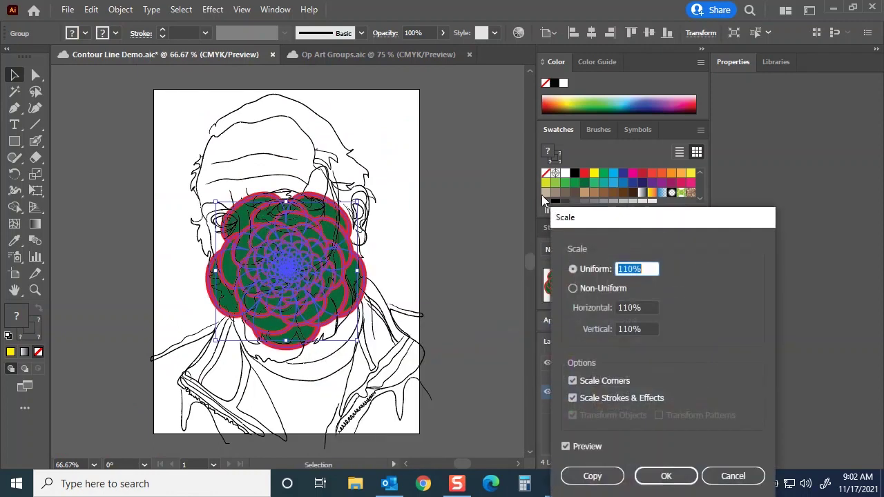
type("250")
key("Tab")
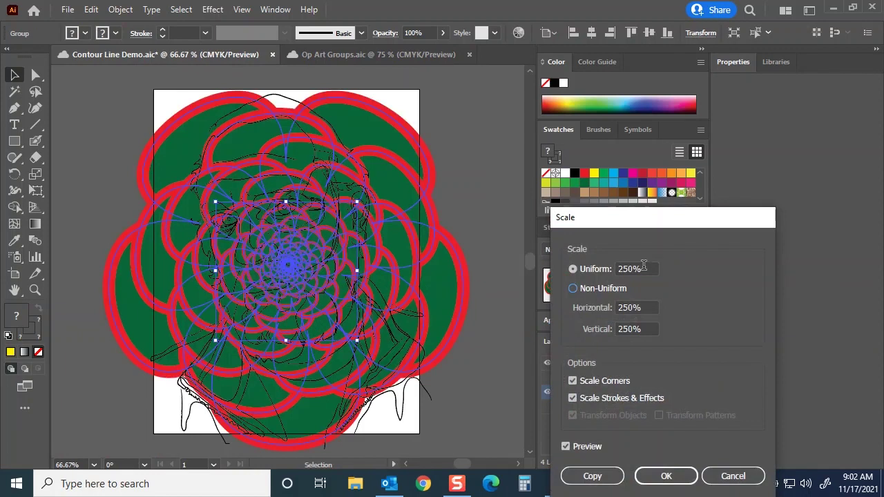
Step: Preview the rosette at uniform scales of 300% and 325%
left_click(572, 270)
type("300")
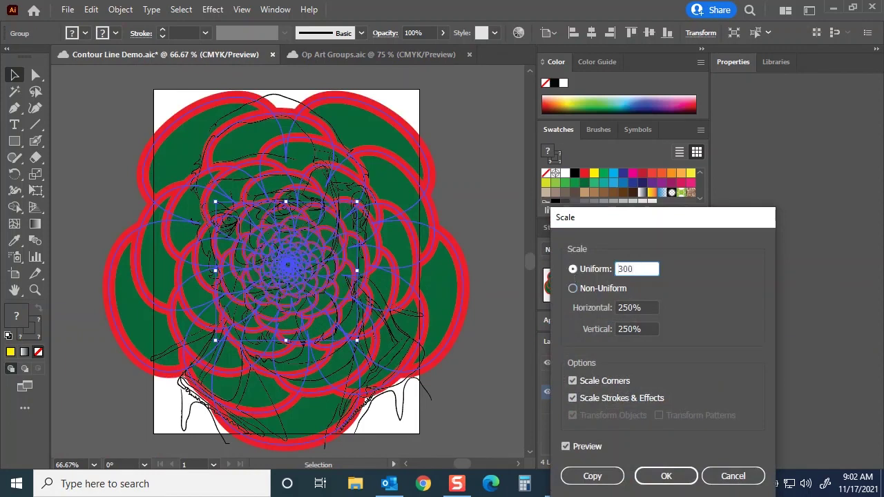
left_click(571, 272)
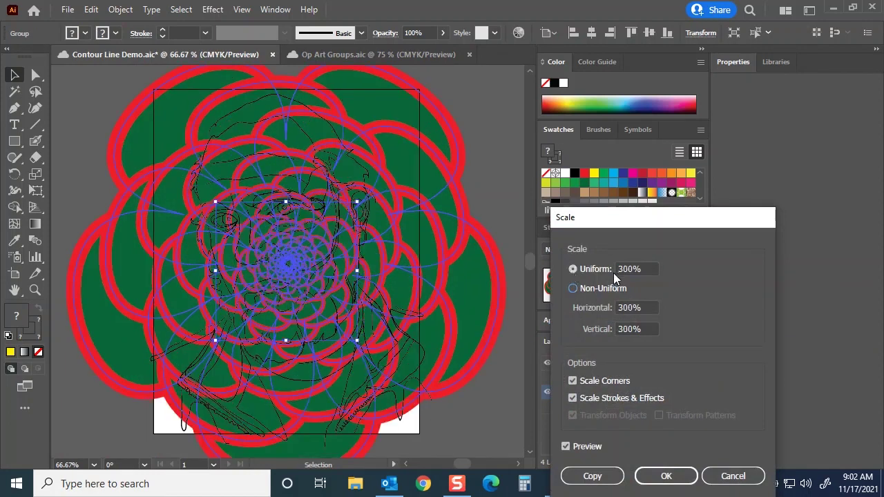
left_click(567, 272)
type("325")
left_click(564, 271)
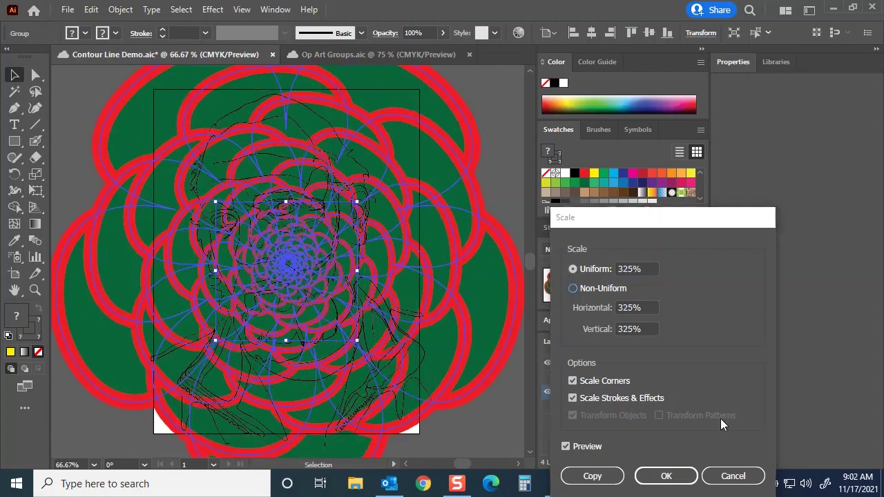
Step: Scale the rosette uniformly to 400%, apply the change and deselect the artwork
left_click(582, 271)
type("40")
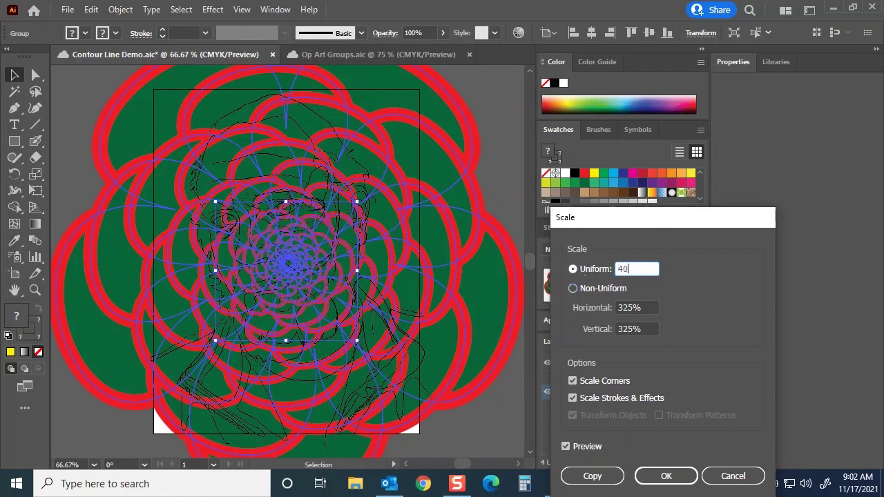
left_click(590, 268)
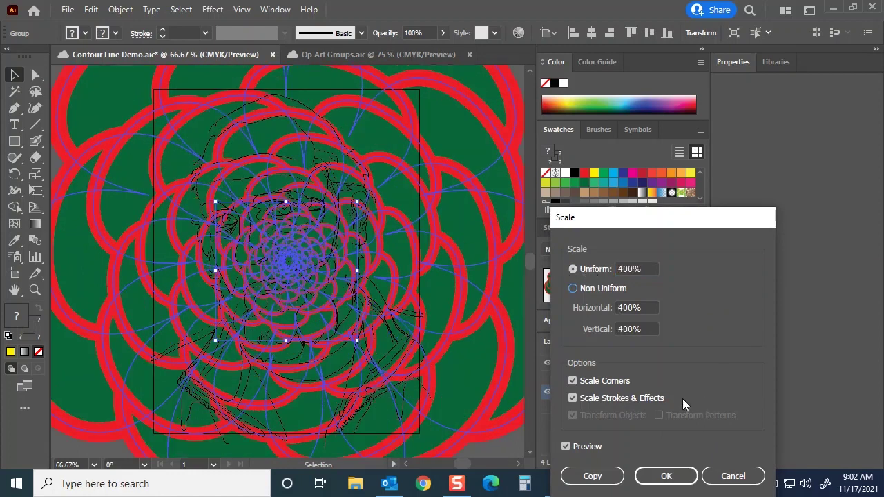
left_click(666, 475)
left_click(181, 9)
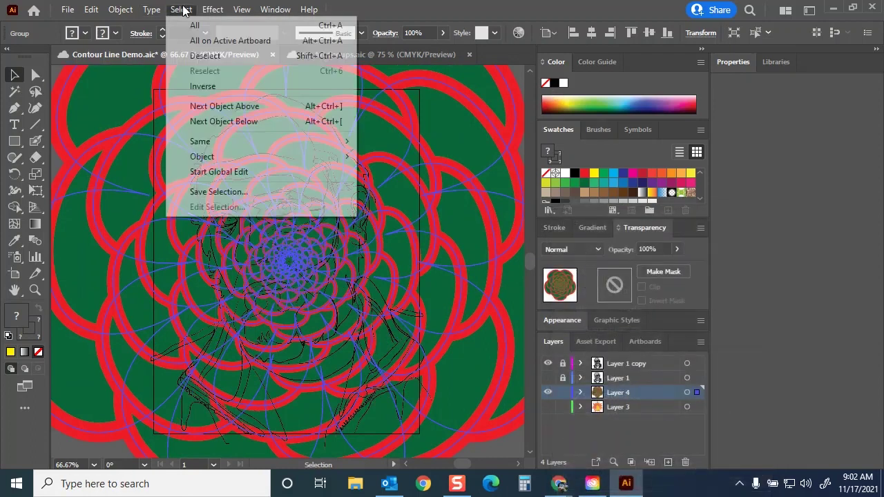
left_click(200, 58)
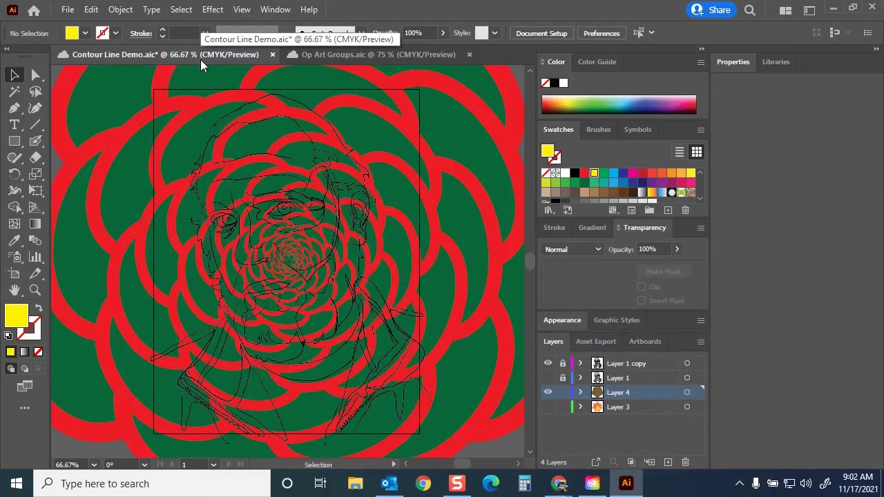
Step: Move the enlarged rosette upward so its center sits on the portrait's right-hand eye, then deselect it
left_click(381, 134)
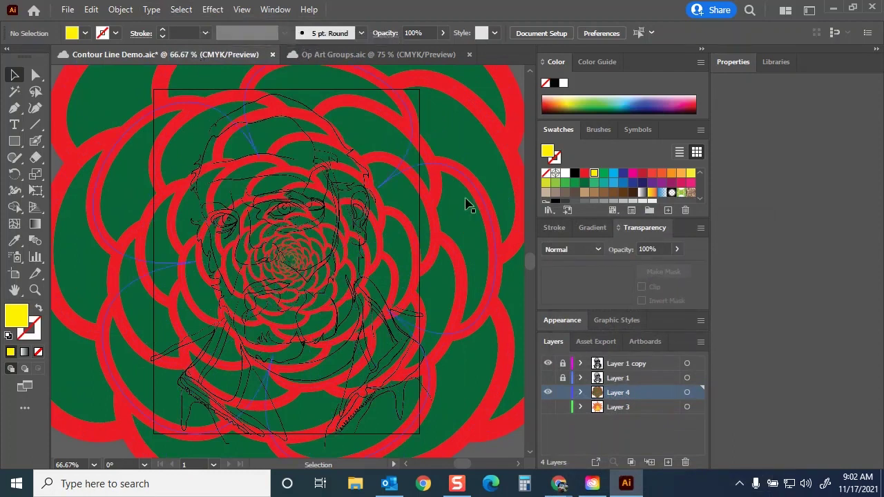
left_click_drag(410, 242, 406, 206)
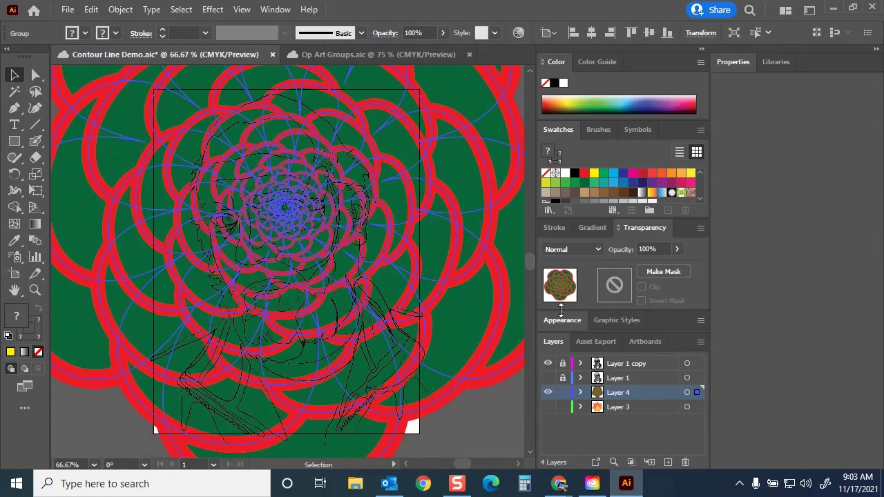
left_click(472, 429)
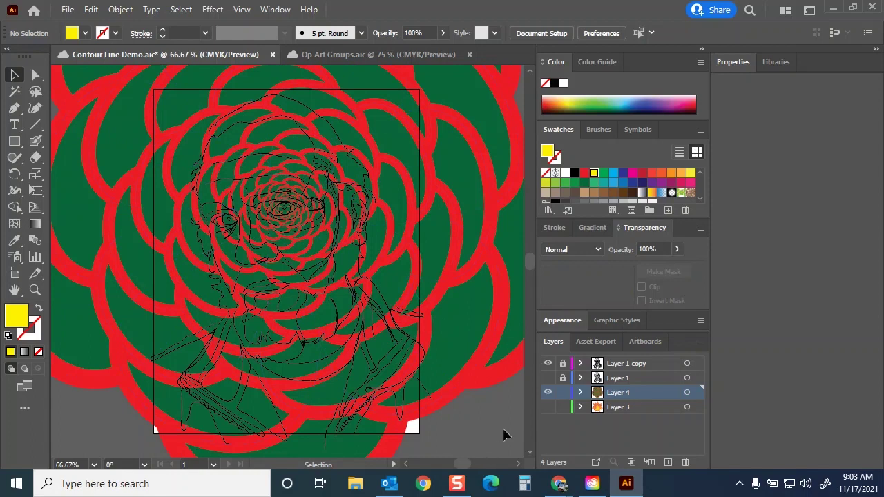
Step: Lower the opacity of all artwork on Layer 4 so the portrait's contour lines stand out, then deselect
left_click(687, 393)
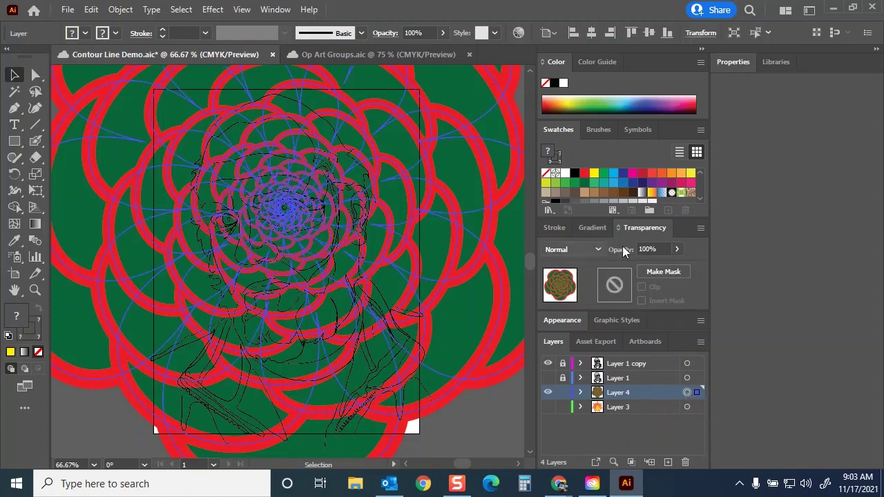
left_click_drag(679, 249, 649, 265)
left_click(471, 433)
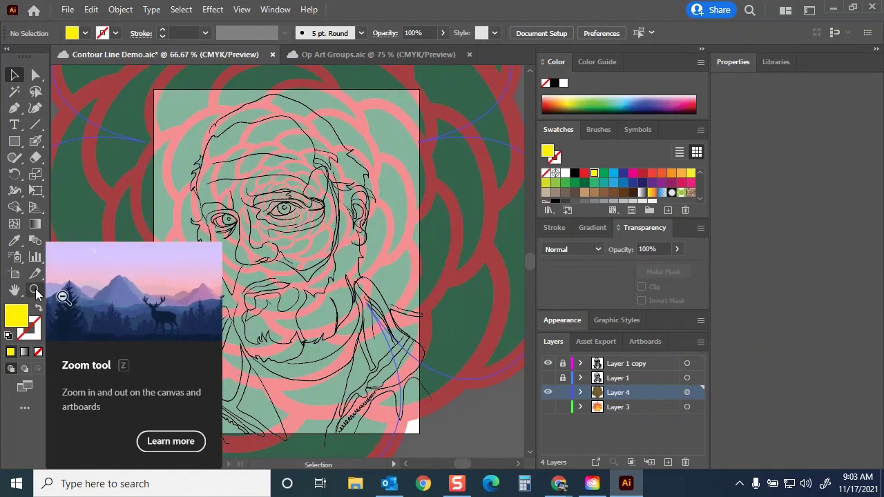
Step: Zoom in on the portrait's eyes and nose with the Zoom tool
left_click(35, 289)
left_click(198, 173)
left_click_drag(244, 195, 384, 230)
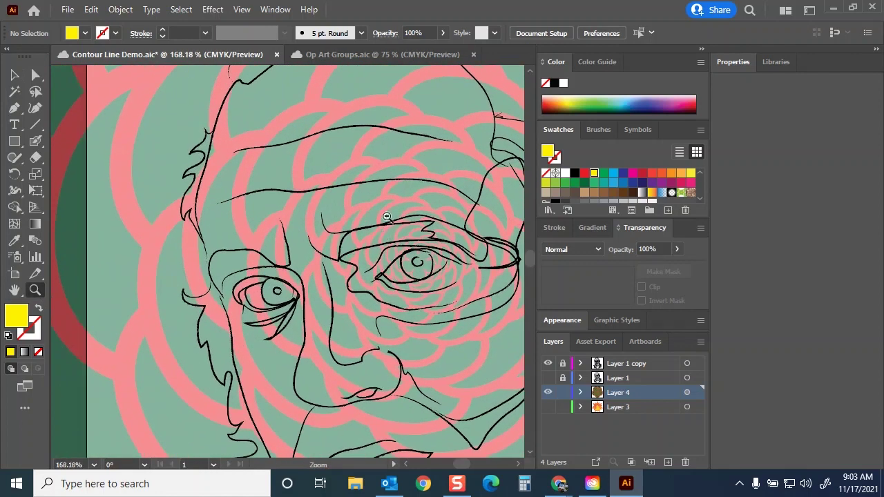
Step: Switch to the Google Docs instructions, review the sections on copying, pasting, scaling and locking the op art, and return to Illustrator
key("alt+Tab")
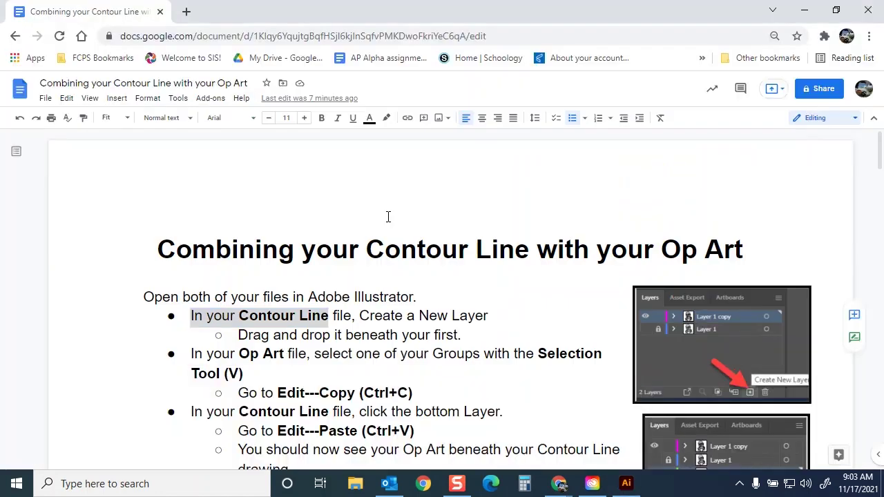
scroll(475, 337, "down", 4)
scroll(270, 254, "up", 2)
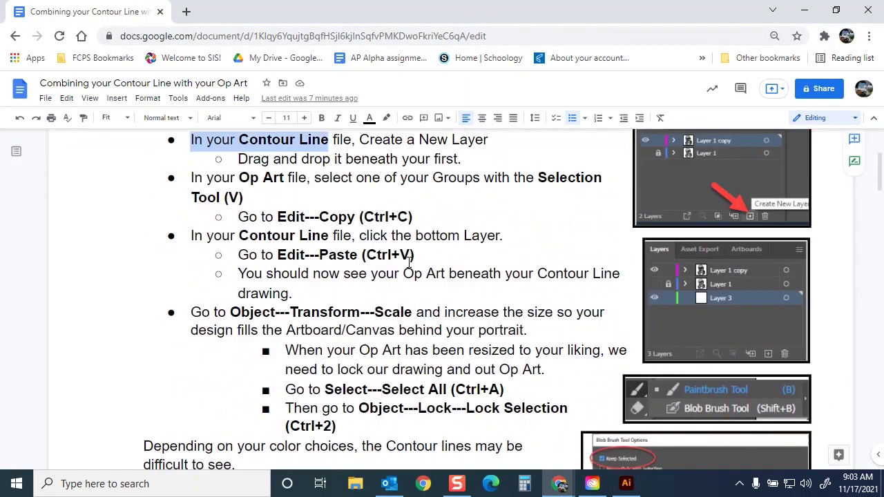
left_click_drag(247, 254, 447, 258)
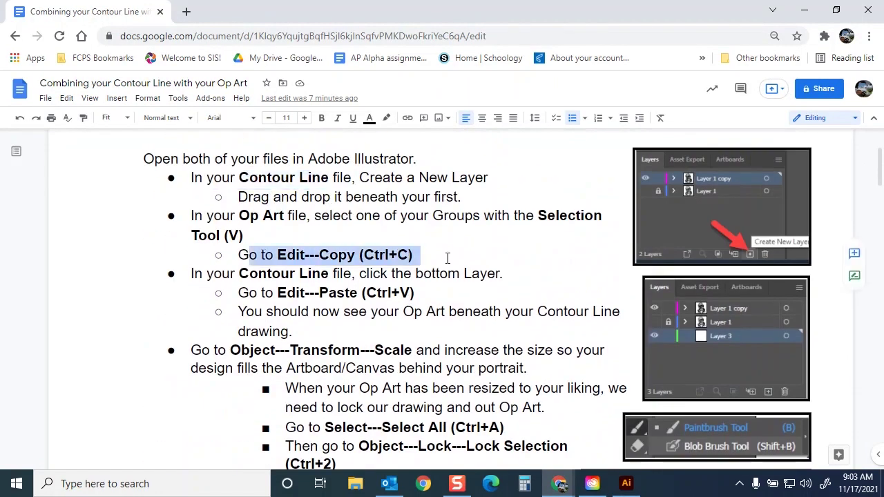
left_click_drag(254, 292, 441, 296)
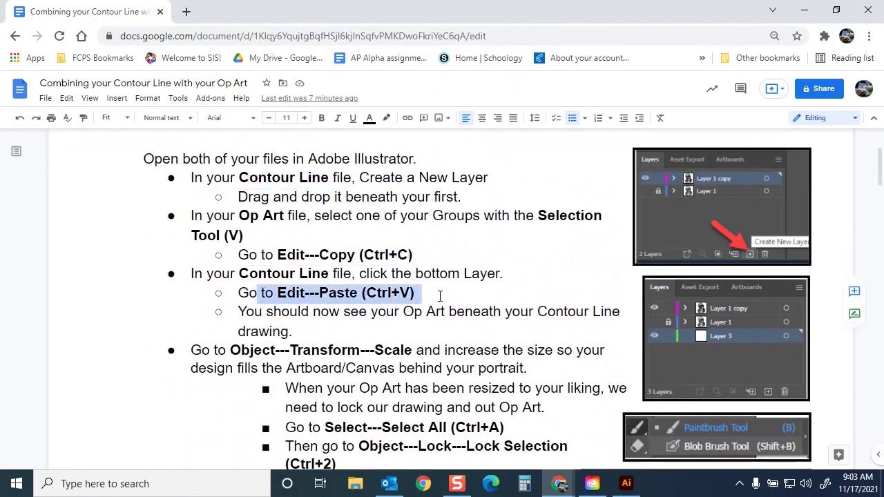
scroll(441, 283, "down", 2)
left_click_drag(230, 214, 435, 217)
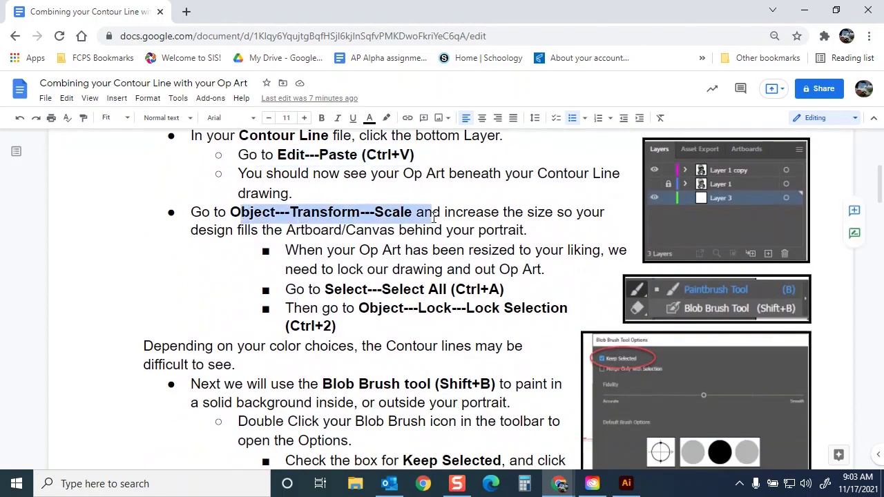
left_click_drag(359, 308, 345, 325)
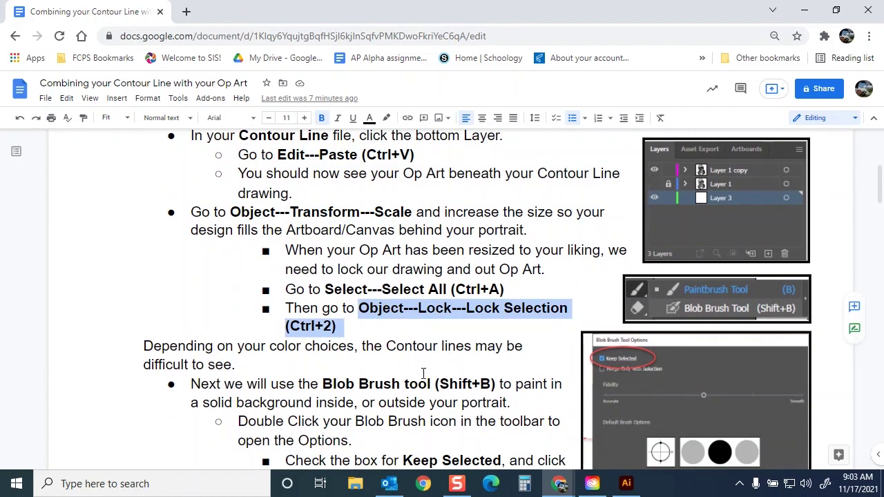
left_click(804, 10)
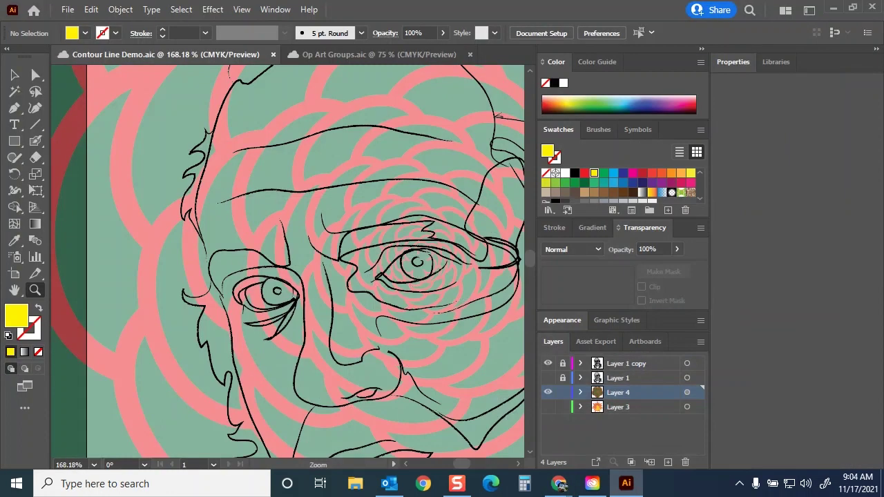
Step: Select the op art group behind the portrait and lock it
left_click(17, 76)
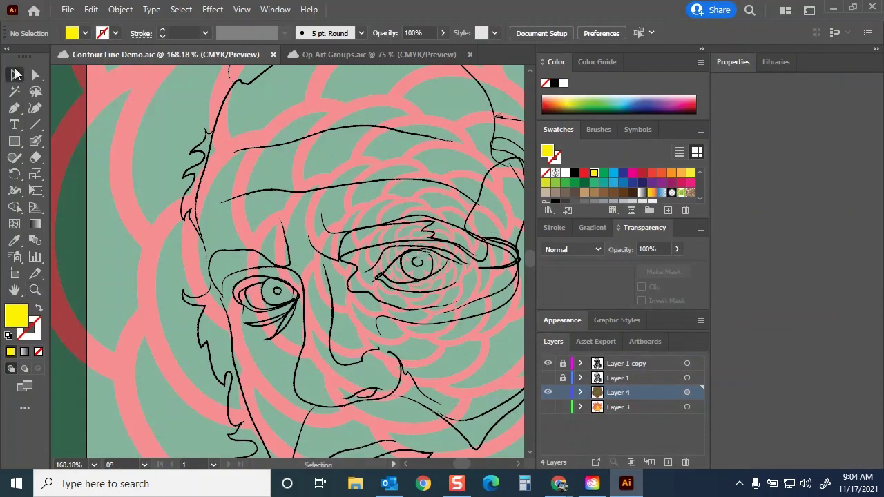
left_click(408, 168)
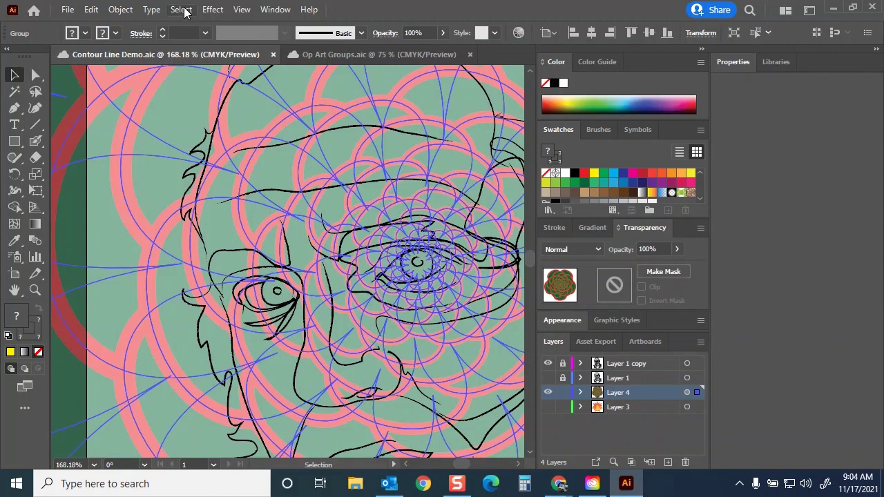
left_click(120, 10)
mouse_move(178, 103)
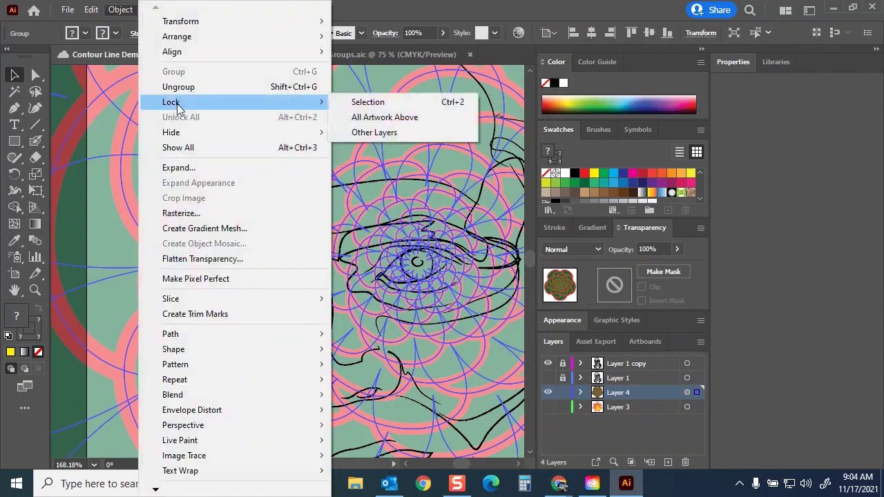
left_click(452, 106)
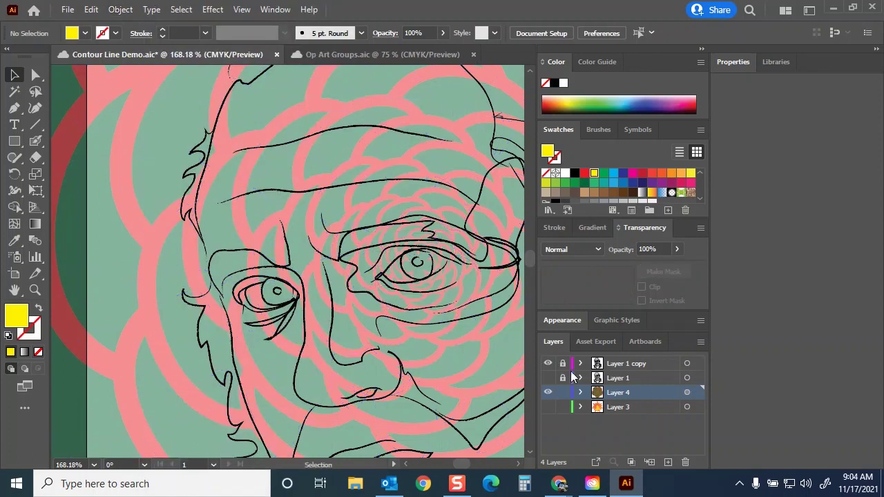
Step: Activate the Blob Brush tool and make Layer 4 the active layer for painting
left_click(633, 364)
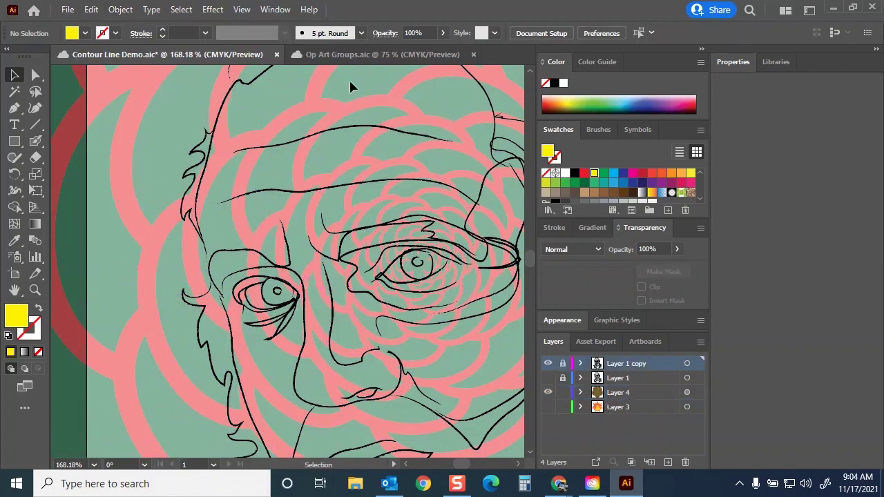
mouse_move(36, 142)
left_mouse_down()
mouse_move(145, 141)
mouse_move(146, 156)
left_mouse_up()
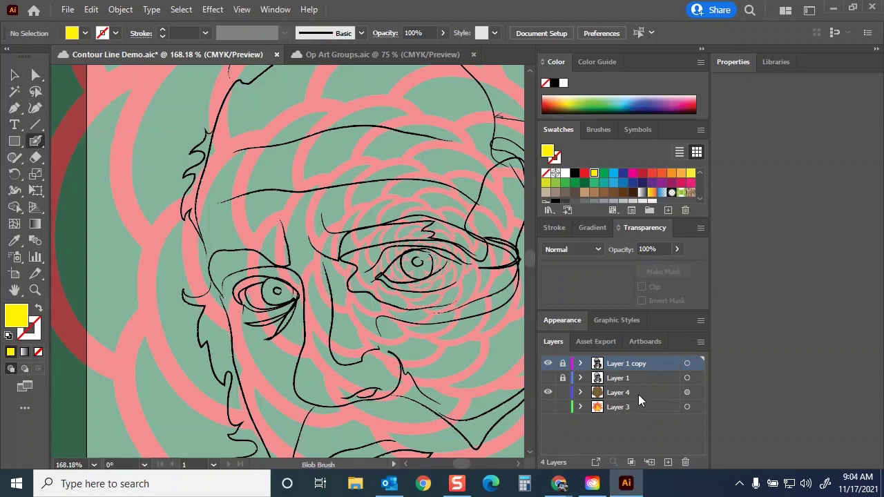
left_click(625, 393)
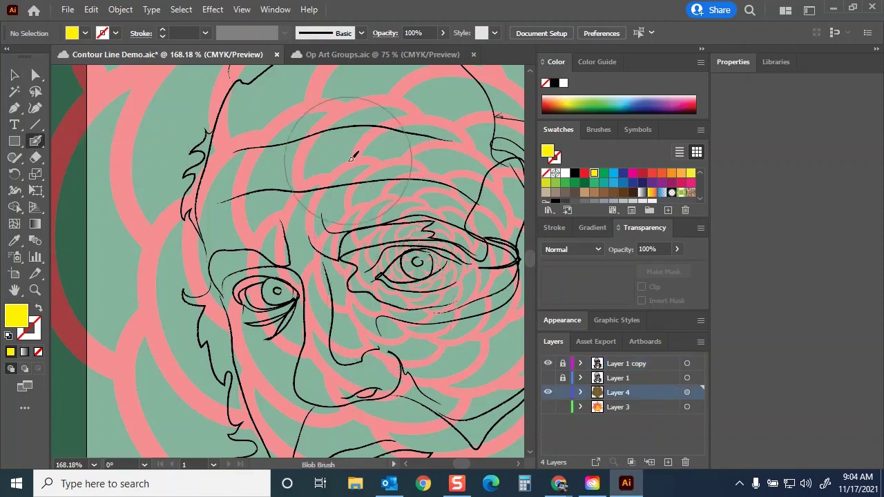
Step: Set the Blob Brush to 95 pt with Keep Selected enabled and fidelity closer to Accurate, and save the file
double_click(36, 143)
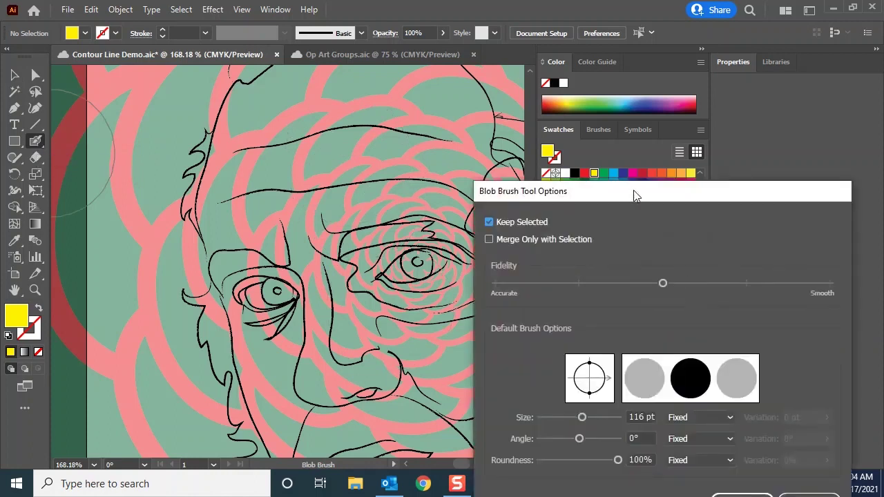
left_click_drag(635, 196, 563, 73)
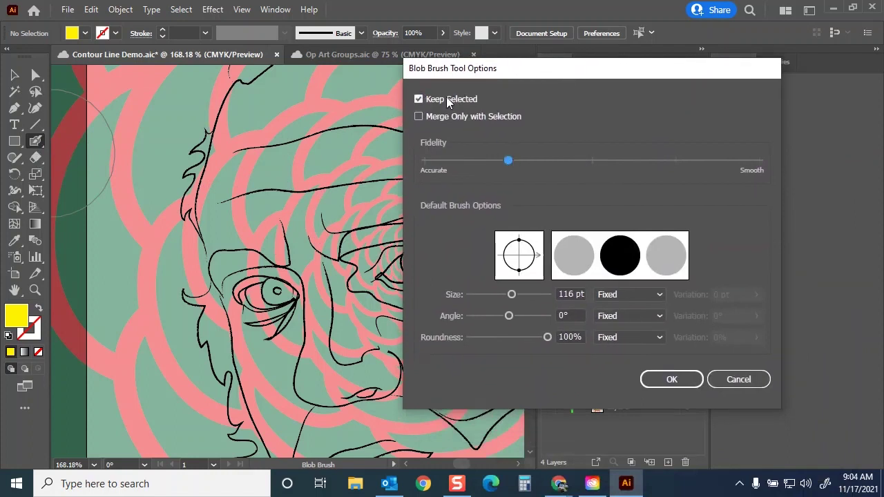
mouse_move(511, 294)
left_mouse_down()
mouse_move(497, 295)
mouse_move(508, 292)
left_mouse_up()
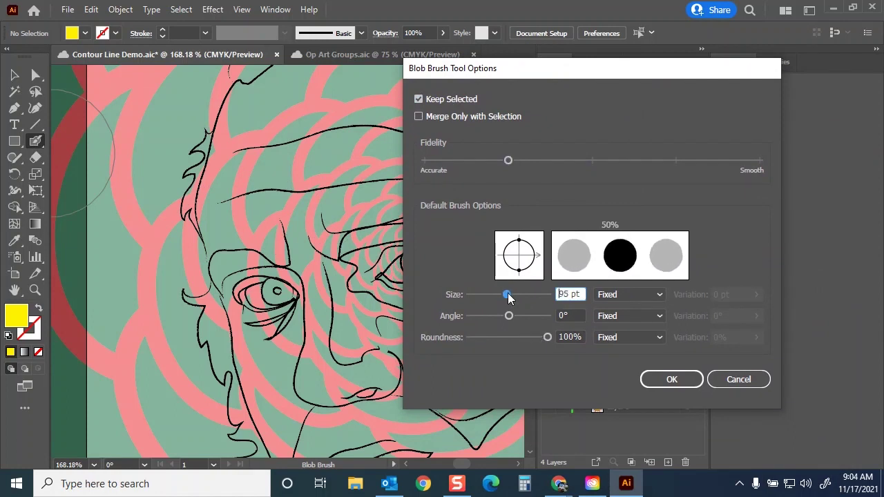
left_click(671, 380)
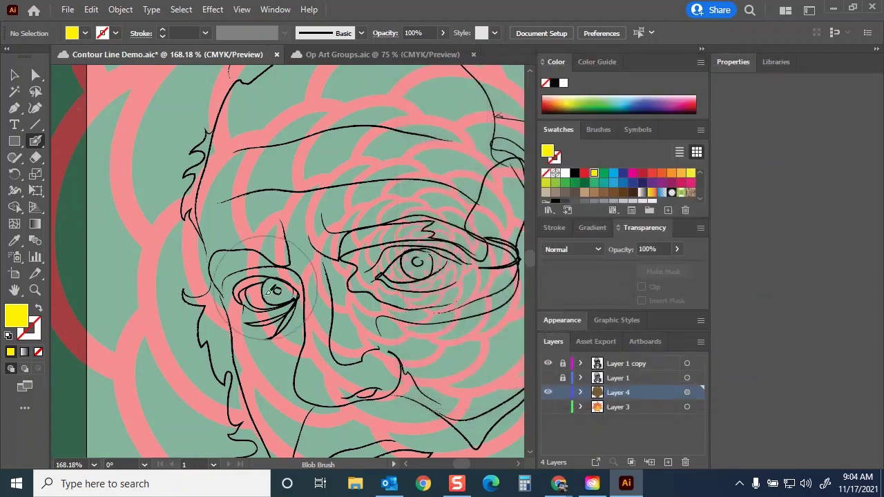
key("ctrl+s")
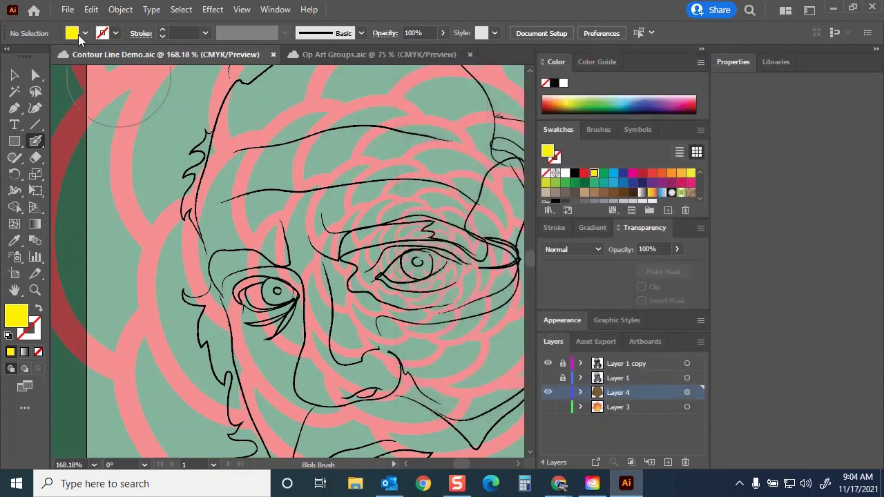
Step: Paint a solid blob over the forehead and inner eyes, expand Layer 4's contents and recolor the blob light green
mouse_move(304, 165)
left_mouse_down()
mouse_move(331, 160)
mouse_move(350, 181)
left_mouse_up()
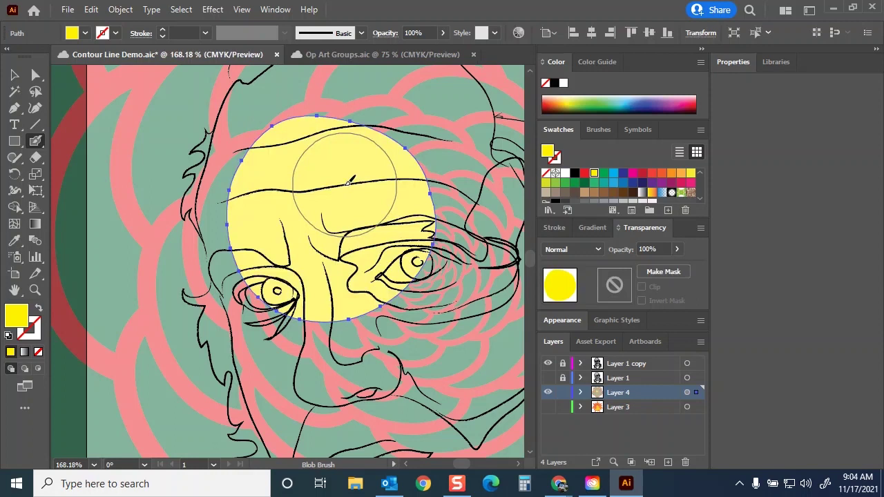
left_click(580, 392)
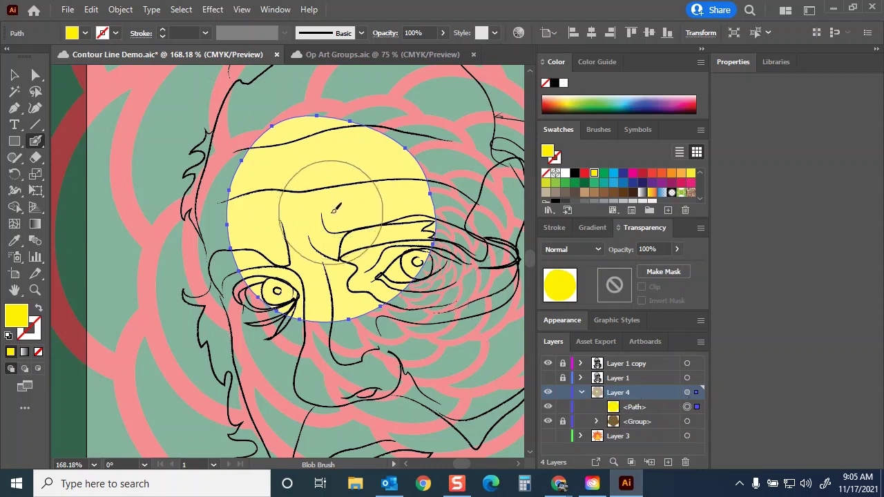
left_click(553, 184)
Step: Extend the green blob over the whole face, covering the forehead, both eyes, the nose and the cheeks
mouse_move(249, 186)
left_mouse_down()
mouse_move(254, 261)
mouse_move(279, 345)
mouse_move(304, 308)
mouse_move(363, 422)
left_mouse_up()
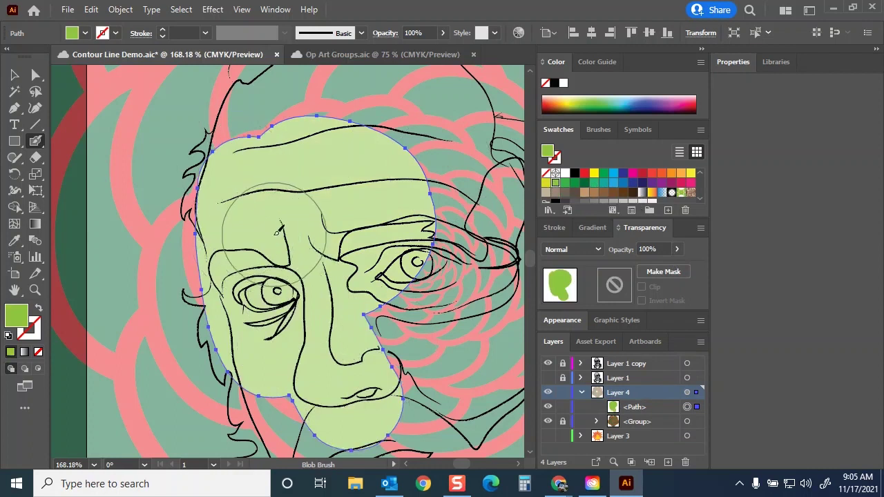
mouse_move(228, 159)
left_mouse_down()
mouse_move(226, 246)
mouse_move(246, 357)
left_mouse_up()
mouse_move(359, 172)
left_mouse_down()
mouse_move(423, 391)
mouse_move(468, 399)
left_mouse_up()
left_click_drag(469, 221, 311, 118)
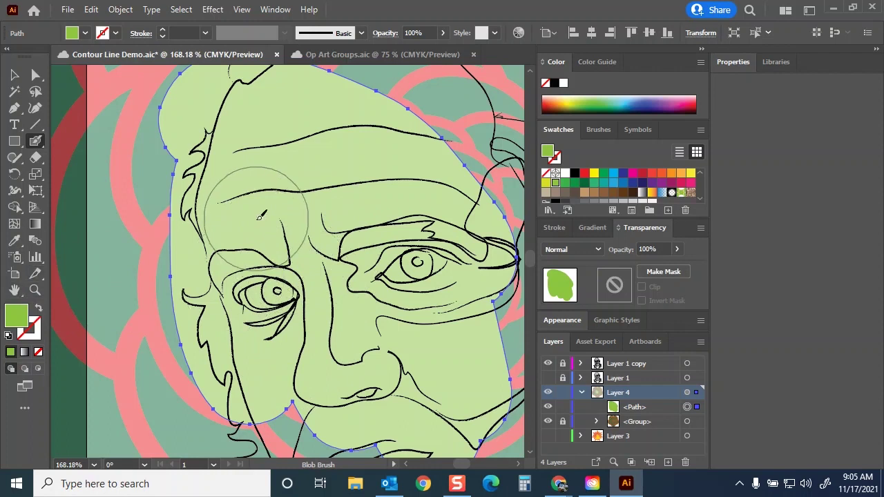
Step: Continue the green silhouette down over the beard, neck, left shoulder and chest to just past the artboard's lower edge
key("space")
left_click_drag(261, 365, 216, 127)
mouse_move(219, 172)
left_mouse_down()
mouse_move(277, 311)
mouse_move(319, 216)
mouse_move(355, 264)
mouse_move(428, 252)
left_mouse_up()
left_click_drag(442, 175, 461, 128)
mouse_move(290, 310)
left_mouse_down()
mouse_move(158, 376)
mouse_move(125, 421)
left_mouse_up()
mouse_move(193, 354)
left_mouse_down()
mouse_move(326, 225)
mouse_move(353, 167)
mouse_move(312, 213)
mouse_move(217, 261)
mouse_move(205, 312)
mouse_move(212, 406)
mouse_move(285, 389)
mouse_move(278, 283)
mouse_move(357, 245)
mouse_move(356, 399)
mouse_move(417, 304)
mouse_move(435, 173)
left_mouse_up()
left_click_drag(414, 233, 199, 214)
left_click_drag(209, 373, 359, 372)
mouse_move(324, 121)
left_mouse_down()
mouse_move(293, 174)
mouse_move(258, 349)
mouse_move(357, 208)
mouse_move(405, 119)
mouse_move(408, 345)
left_mouse_up()
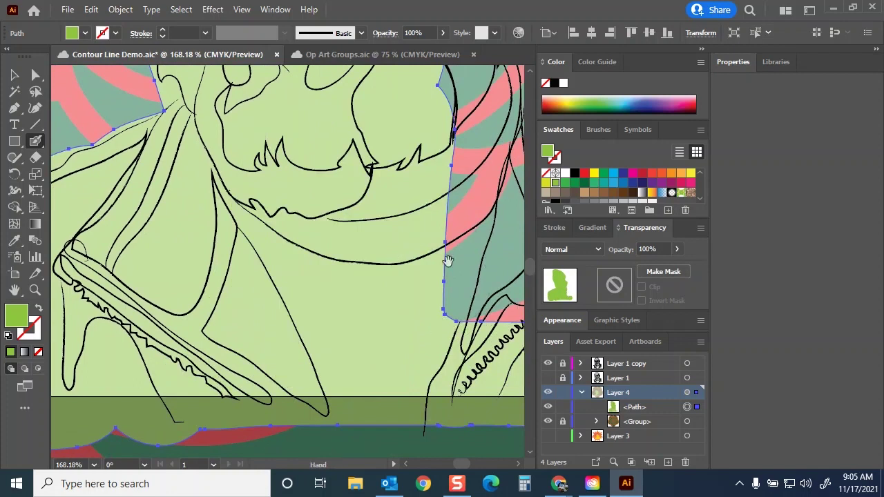
Step: Fill the right side of the jacket and the right shoulder with the green silhouette, slightly past the artboard edge
mouse_move(450, 257)
left_mouse_down()
mouse_move(424, 234)
mouse_move(263, 246)
left_mouse_up()
mouse_move(197, 336)
left_mouse_down()
mouse_move(478, 412)
mouse_move(397, 333)
mouse_move(243, 317)
mouse_move(439, 320)
mouse_move(410, 254)
mouse_move(288, 204)
mouse_move(433, 190)
mouse_move(464, 139)
mouse_move(444, 236)
mouse_move(292, 187)
mouse_move(208, 212)
mouse_move(230, 199)
left_mouse_up()
left_click_drag(247, 154, 235, 360)
mouse_move(416, 344)
left_mouse_down()
mouse_move(334, 304)
mouse_move(327, 274)
mouse_move(347, 313)
mouse_move(309, 257)
mouse_move(359, 304)
left_mouse_up()
mouse_move(419, 340)
left_mouse_down()
mouse_move(241, 293)
mouse_move(290, 176)
mouse_move(314, 235)
left_mouse_up()
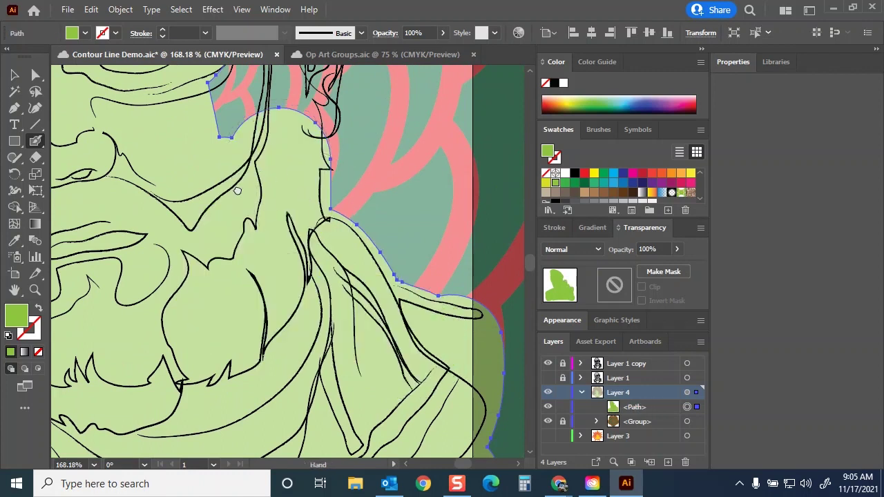
Step: Cover the right ear, the hair and the top of the head in green and fit the whole artboard in view
left_click_drag(237, 191, 270, 380)
mouse_move(255, 338)
left_mouse_down()
mouse_move(262, 225)
mouse_move(319, 272)
mouse_move(324, 341)
mouse_move(350, 178)
mouse_move(354, 228)
left_mouse_up()
left_click_drag(288, 198, 397, 414)
mouse_move(425, 376)
left_mouse_down()
mouse_move(366, 297)
mouse_move(328, 216)
mouse_move(224, 197)
mouse_move(154, 246)
mouse_move(352, 369)
mouse_move(418, 347)
left_mouse_up()
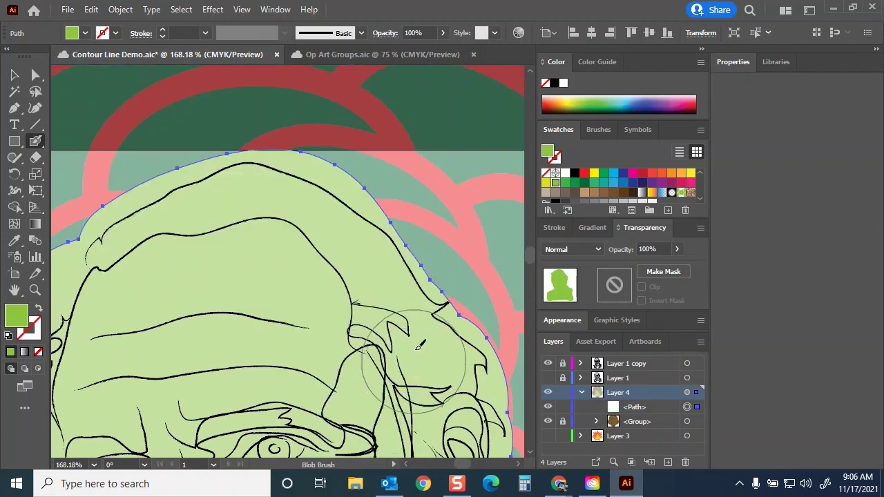
key("ctrl+0")
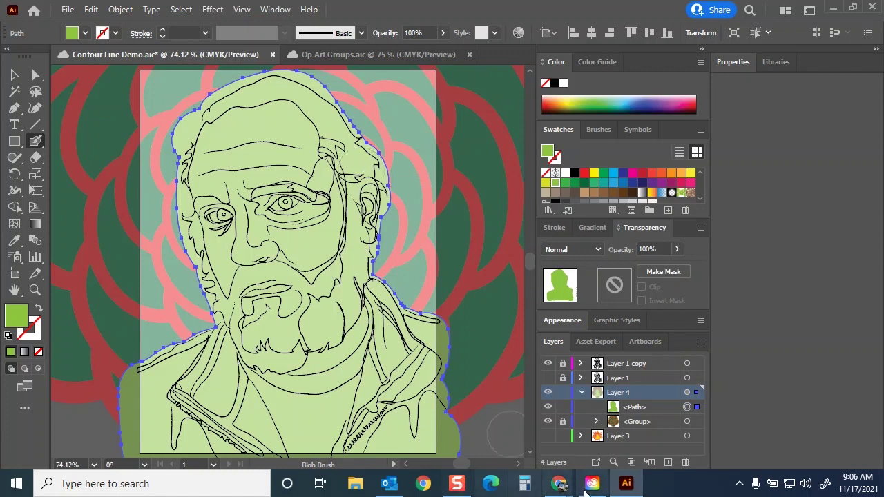
Step: Switch to the Google Docs instructions and insert a space between "Blob Brush" and "(The same shortcuts as in Photoshop)"
mouse_move(563, 489)
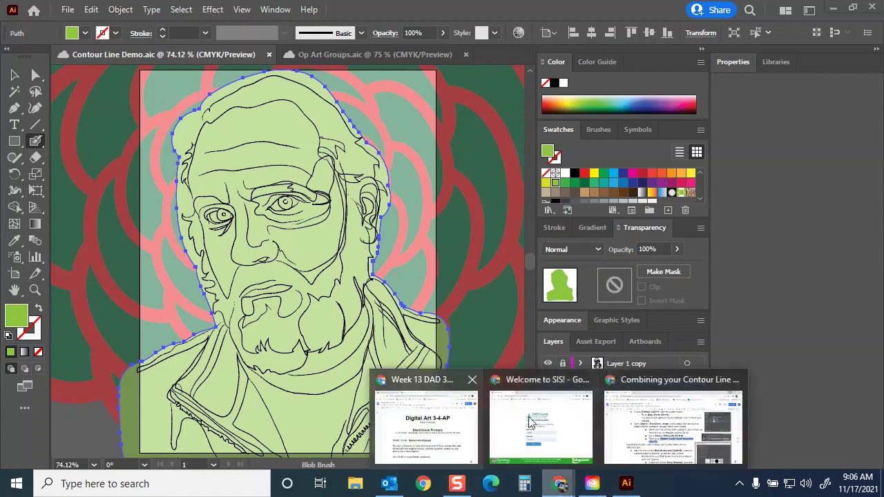
left_click(653, 410)
scroll(346, 304, "down", 3)
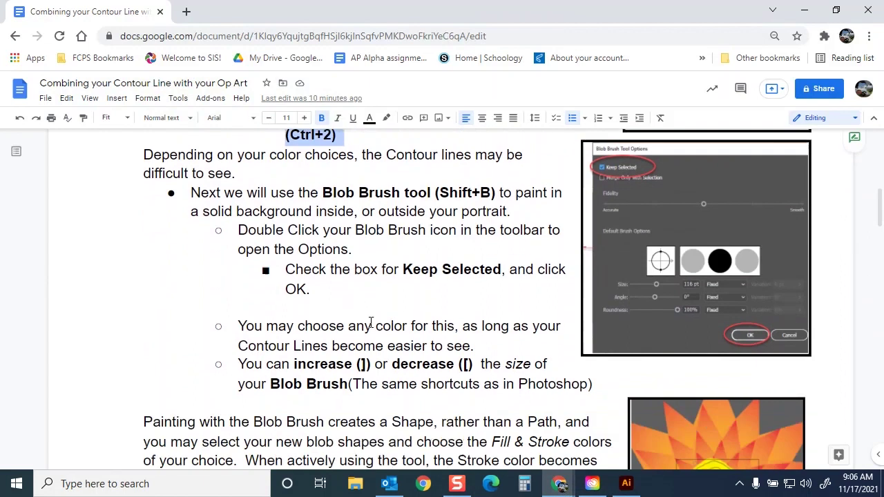
left_click_drag(239, 348, 373, 354)
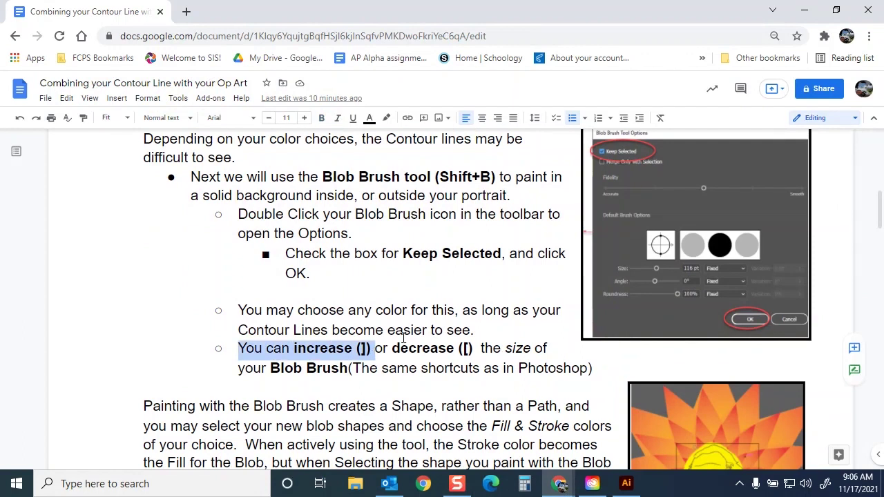
left_click(351, 370)
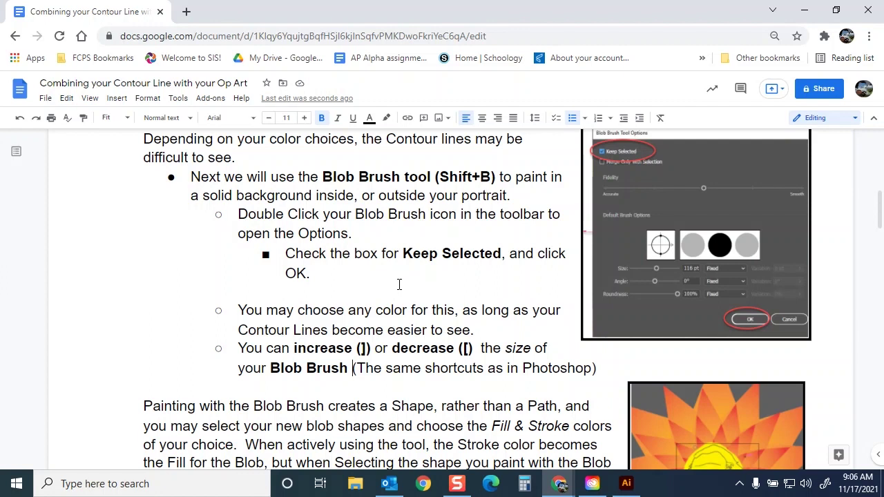
Step: Review the document's sections on the rough silhouette, the Eraser tool, and the Zoom and Hand tools for cleaning up edges
scroll(413, 282, "down", 4)
scroll(418, 276, "up", 2)
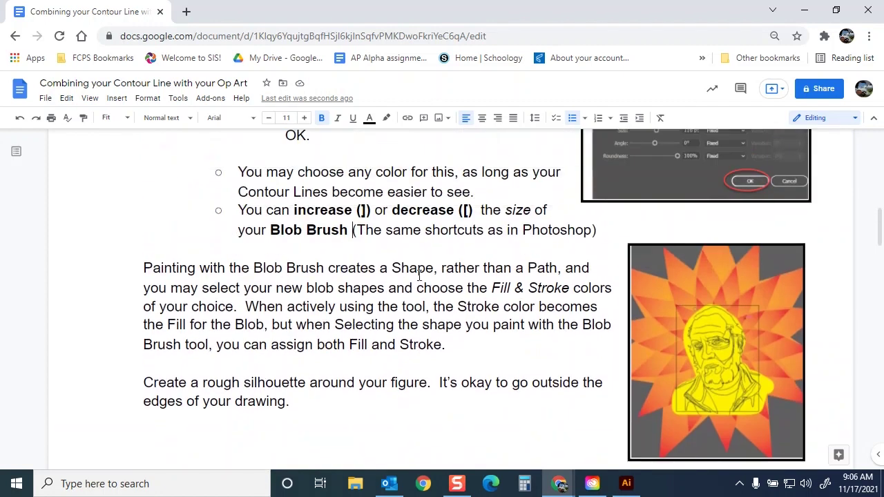
scroll(456, 271, "down", 7)
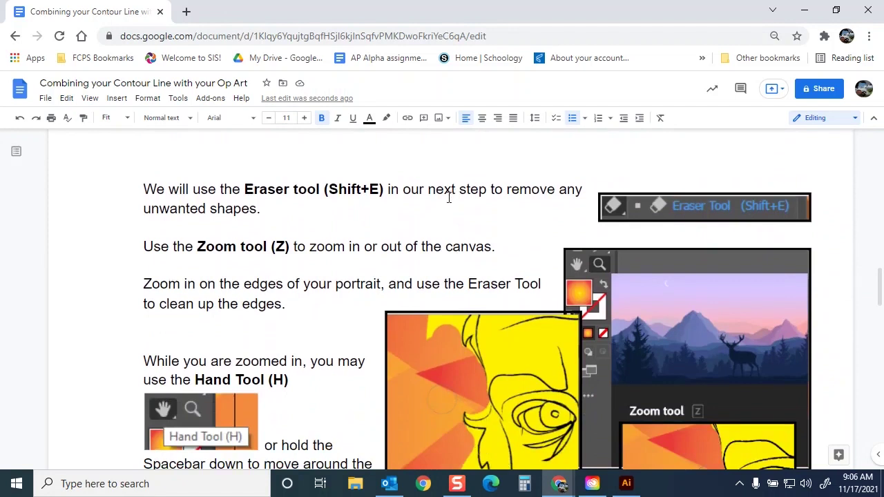
scroll(449, 196, "down", 3)
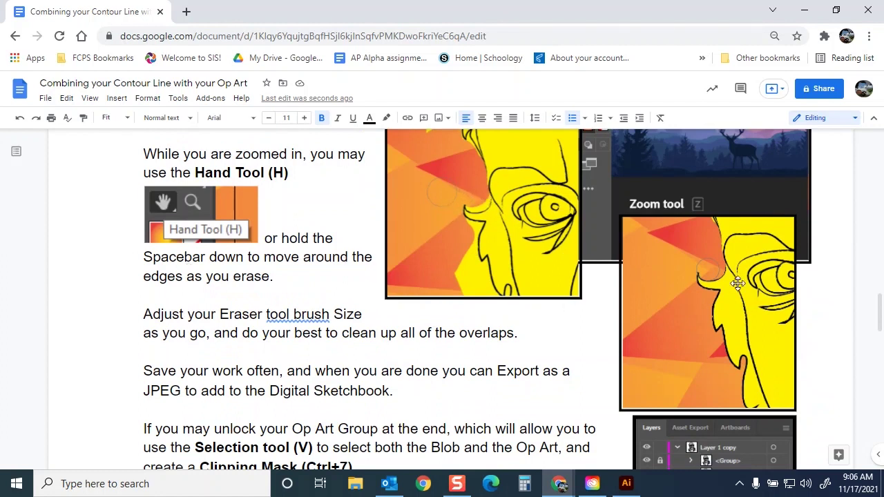
Step: Switch to Illustrator and use the Eraser to remove the green overlap from the notch in the left cheek's beard outline
left_click(627, 484)
key("ctrl+plus")
key("ctrl+plus")
key("ctrl+plus")
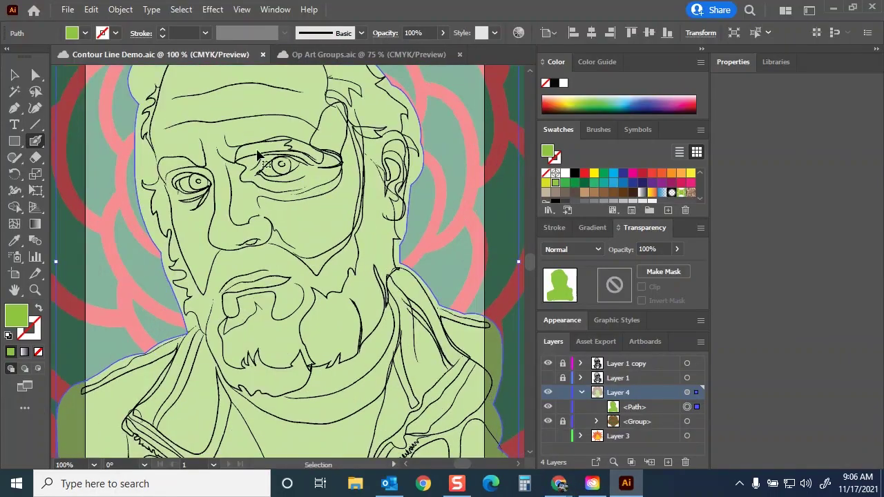
left_click(34, 290)
left_click_drag(87, 307, 267, 336)
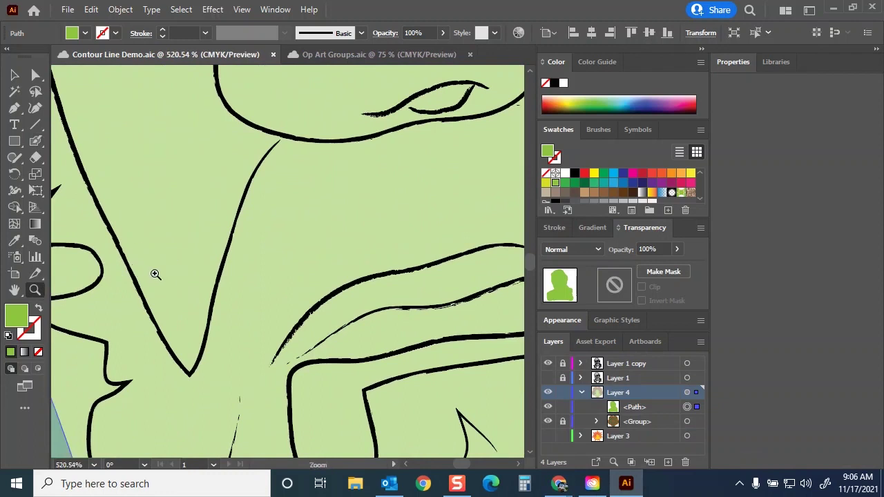
left_click_drag(134, 274, 345, 245)
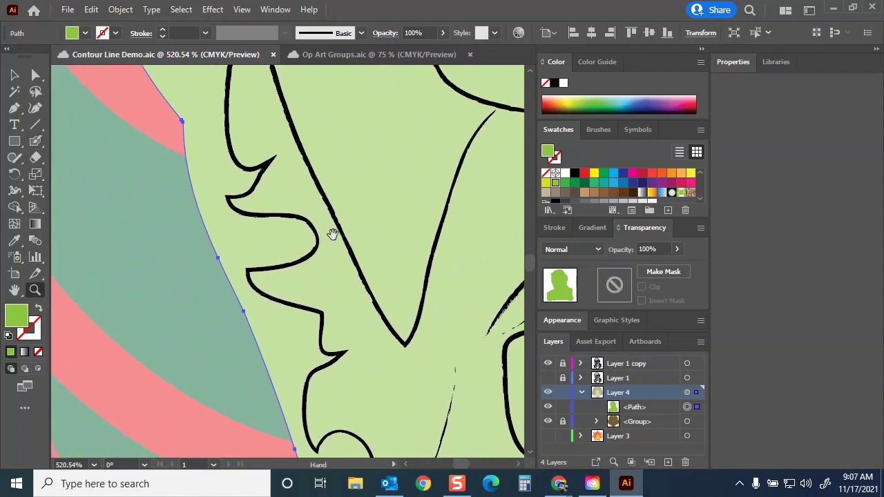
key("h")
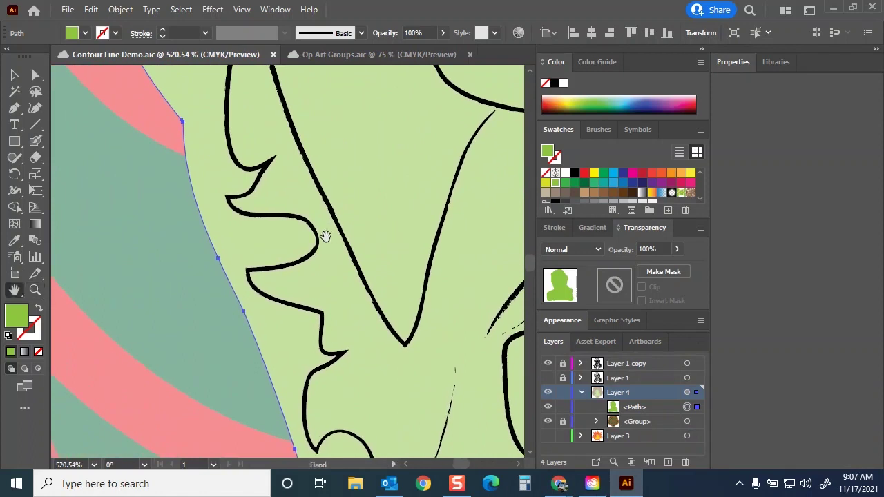
left_click_drag(262, 265, 280, 214)
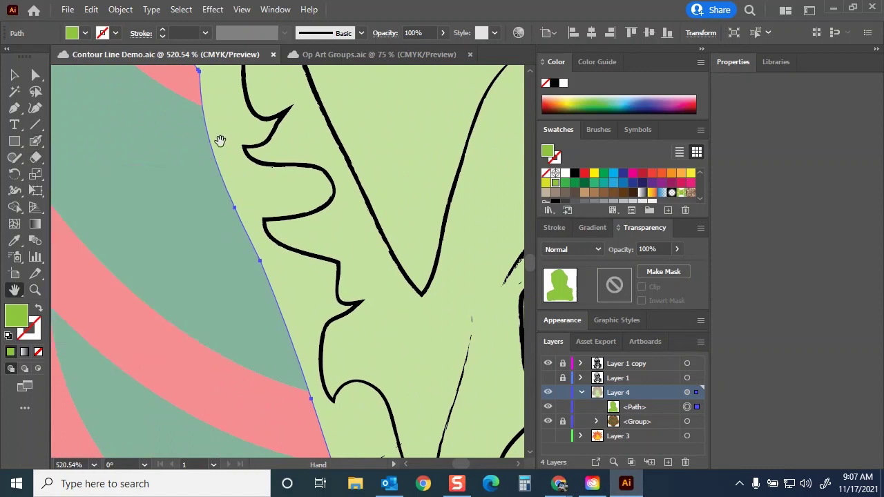
key("shift+e")
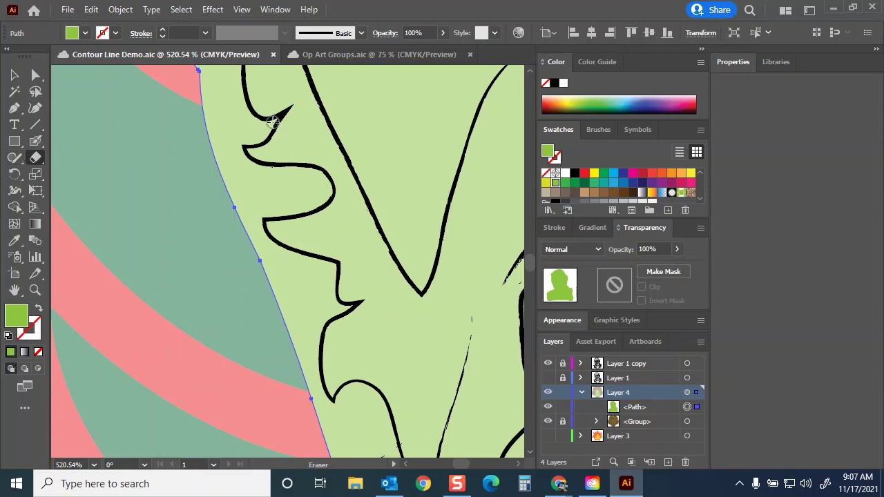
mouse_move(266, 130)
left_mouse_down()
mouse_move(233, 120)
mouse_move(260, 138)
mouse_move(202, 141)
left_mouse_up()
mouse_move(257, 131)
left_mouse_down()
mouse_move(207, 124)
mouse_move(219, 119)
left_mouse_up()
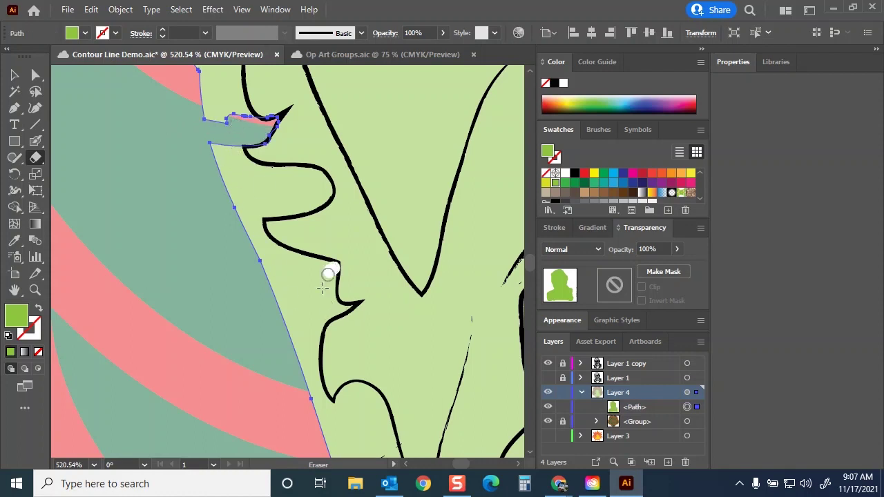
Step: Erase the green outside the curled beard lines from the left cheek down toward the jaw
left_click_drag(331, 269, 306, 306)
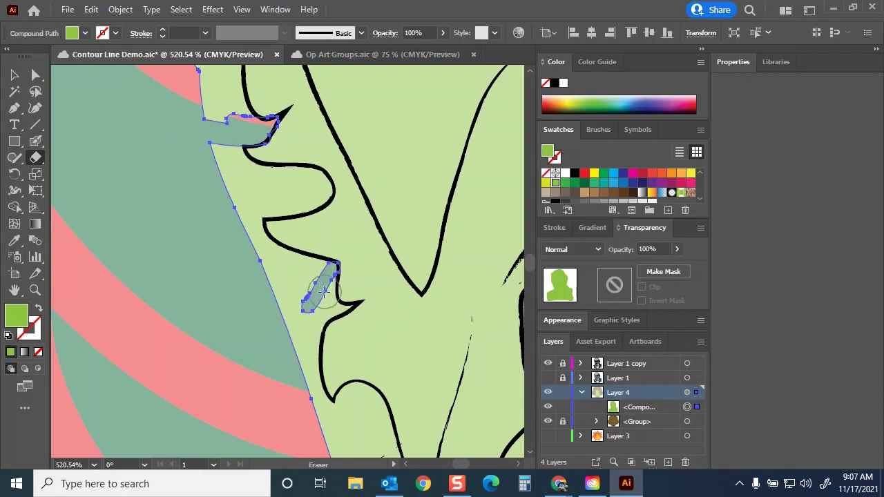
left_click_drag(320, 275, 267, 351)
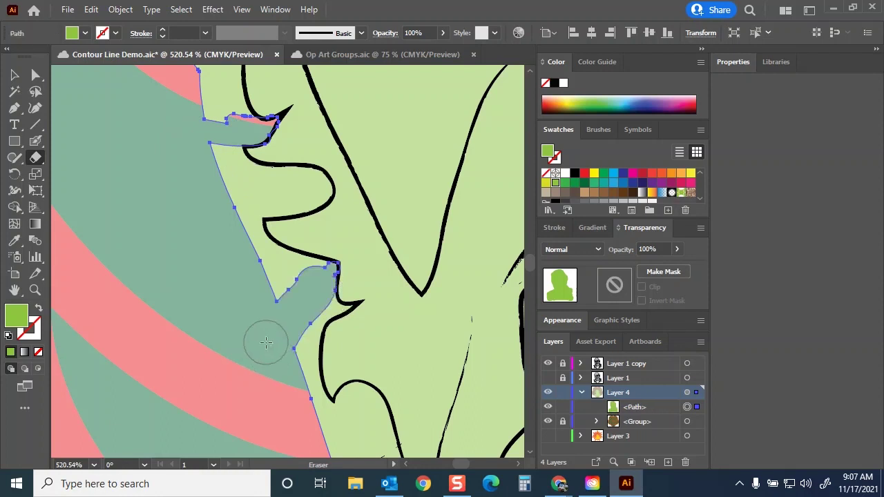
mouse_move(276, 293)
left_mouse_down()
mouse_move(223, 252)
mouse_move(217, 221)
mouse_move(229, 205)
mouse_move(223, 217)
mouse_move(209, 178)
mouse_move(216, 158)
mouse_move(221, 191)
mouse_move(243, 205)
mouse_move(209, 141)
mouse_move(205, 105)
mouse_move(192, 112)
mouse_move(216, 197)
mouse_move(256, 194)
mouse_move(232, 193)
mouse_move(235, 181)
mouse_move(252, 178)
mouse_move(311, 186)
mouse_move(252, 191)
mouse_move(293, 196)
left_mouse_up()
left_click_drag(449, 183, 447, 180)
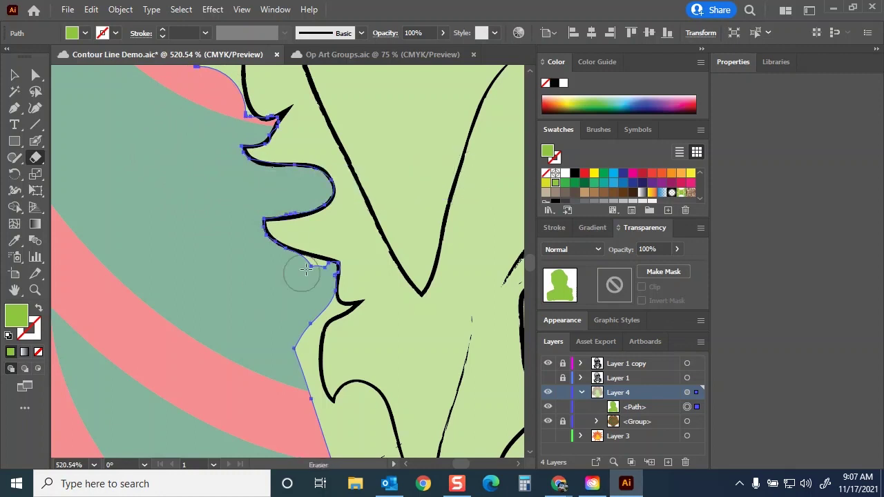
left_click_drag(316, 278, 286, 267)
left_click_drag(315, 292, 297, 353)
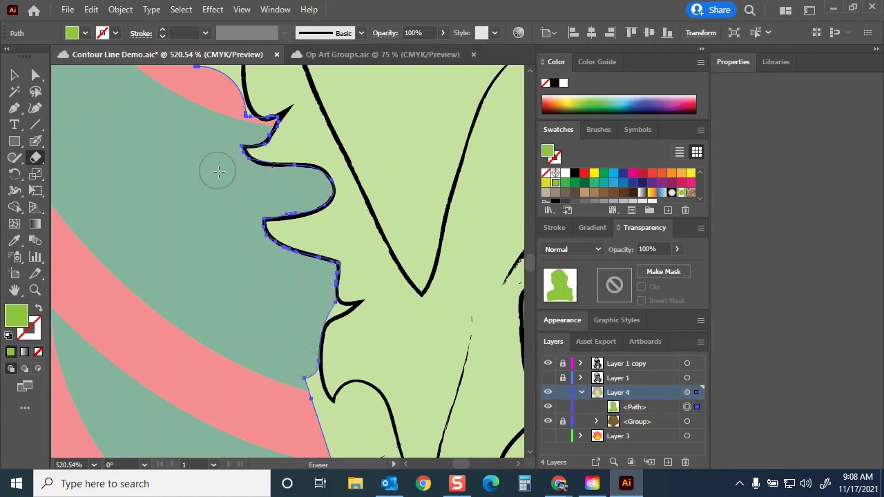
Step: Erase the green outside the left cheek line from the beard notch up to the small hair loop
scroll(224, 228, "up", 3)
scroll(225, 228, "up", 3)
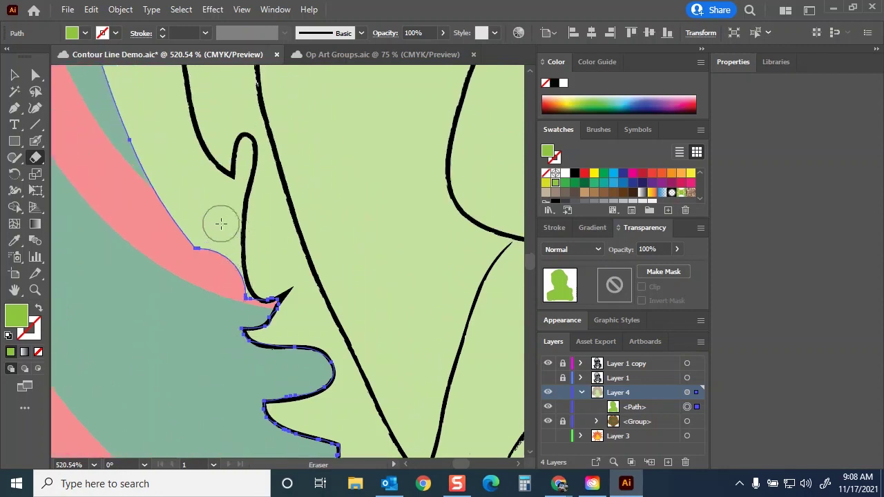
scroll(230, 228, "down", 1)
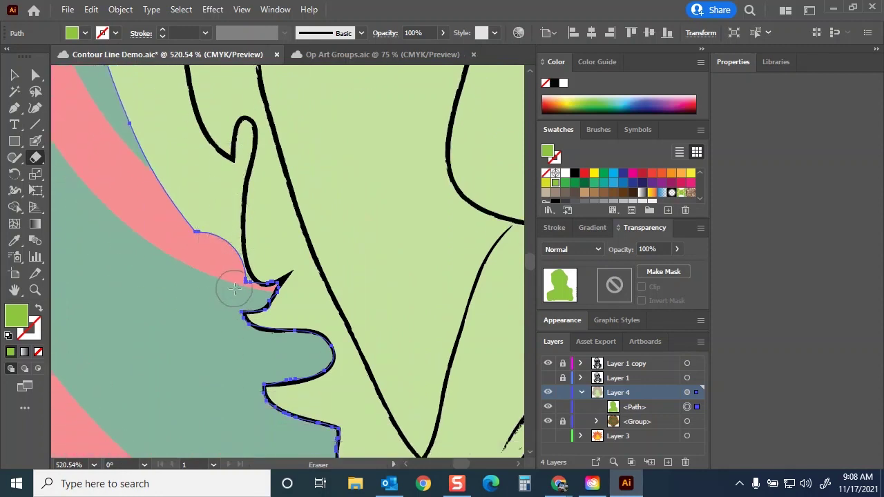
mouse_move(240, 289)
left_mouse_down()
mouse_move(225, 203)
mouse_move(198, 192)
mouse_move(394, 213)
mouse_move(420, 236)
mouse_move(278, 278)
mouse_move(263, 328)
mouse_move(232, 274)
mouse_move(253, 259)
mouse_move(221, 321)
left_mouse_up()
left_click_drag(257, 264, 261, 257)
Step: Show the Navigator and use it to move the view to the edge of the face beside the left eye
left_click(272, 9)
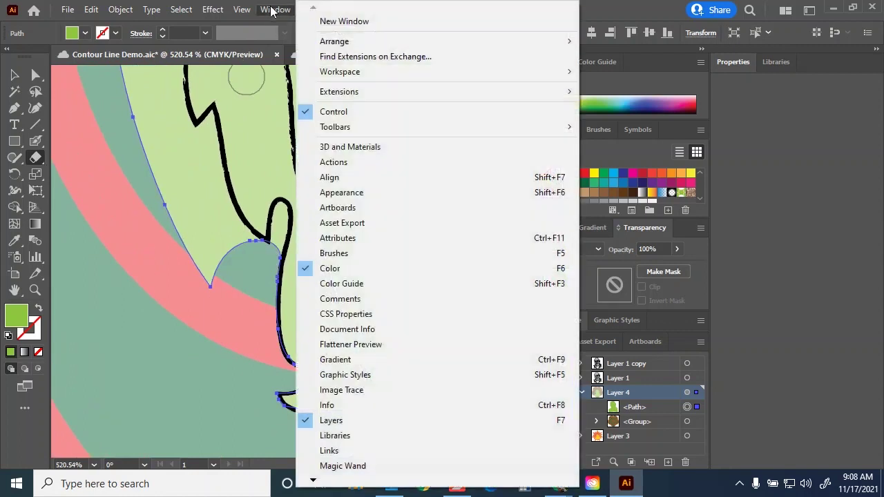
scroll(335, 470, "down", 3)
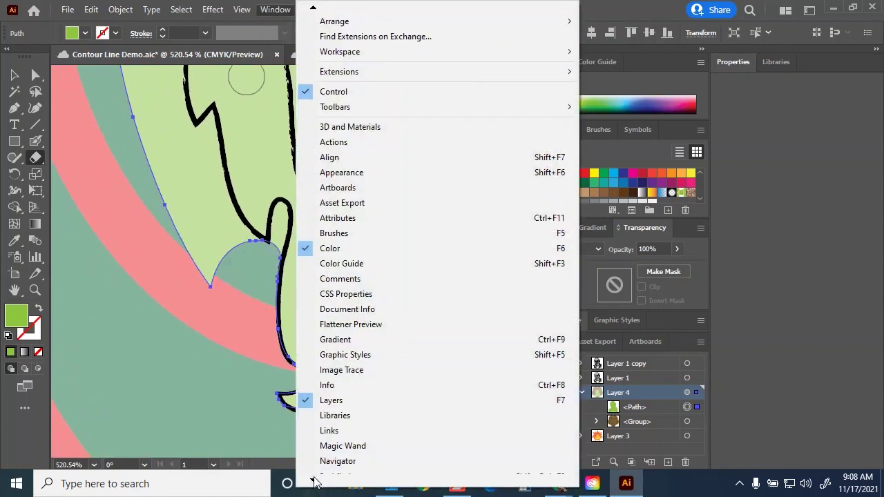
left_click(338, 359)
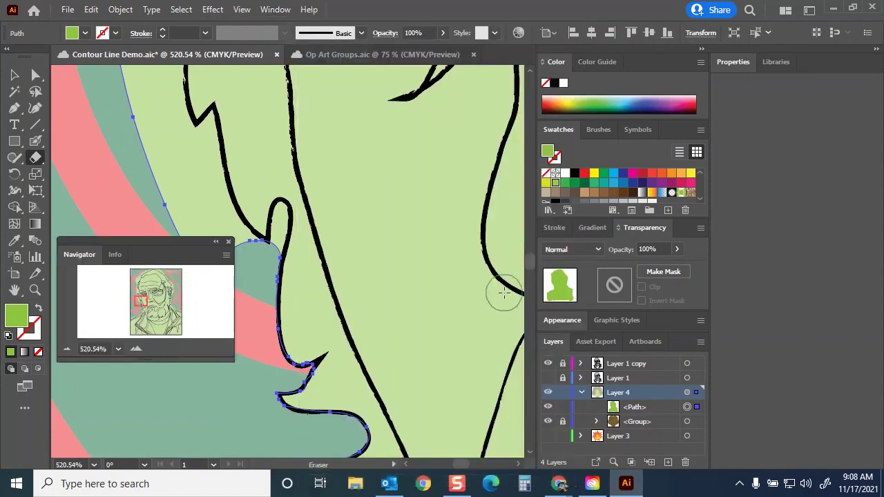
left_click(629, 158)
Step: Erase the green overlap around the left temple and up along the hair curls on the left side of the head
mouse_move(256, 200)
left_mouse_down()
mouse_move(221, 228)
mouse_move(208, 268)
mouse_move(227, 241)
mouse_move(168, 316)
left_mouse_up()
scroll(168, 276, "up", 2)
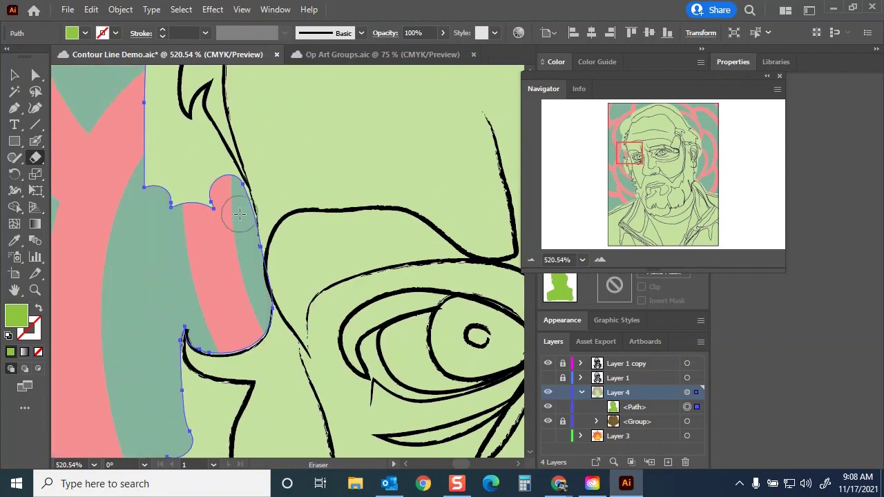
left_click_drag(178, 125, 168, 238)
scroll(207, 159, "up", 5)
left_click(247, 162)
mouse_move(261, 154)
left_mouse_down()
mouse_move(217, 207)
mouse_move(197, 123)
left_mouse_up()
scroll(207, 180, "up", 4)
mouse_move(241, 220)
left_mouse_down()
mouse_move(195, 256)
mouse_move(192, 203)
mouse_move(235, 158)
mouse_move(209, 188)
mouse_move(162, 188)
mouse_move(196, 138)
mouse_move(261, 141)
left_mouse_up()
Step: Erase the leftover green strip along the left cheek between the eye-level hair tuft and the beard
key("ctrl+minus")
key("ctrl+minus")
key("ctrl+minus")
key("ctrl+minus")
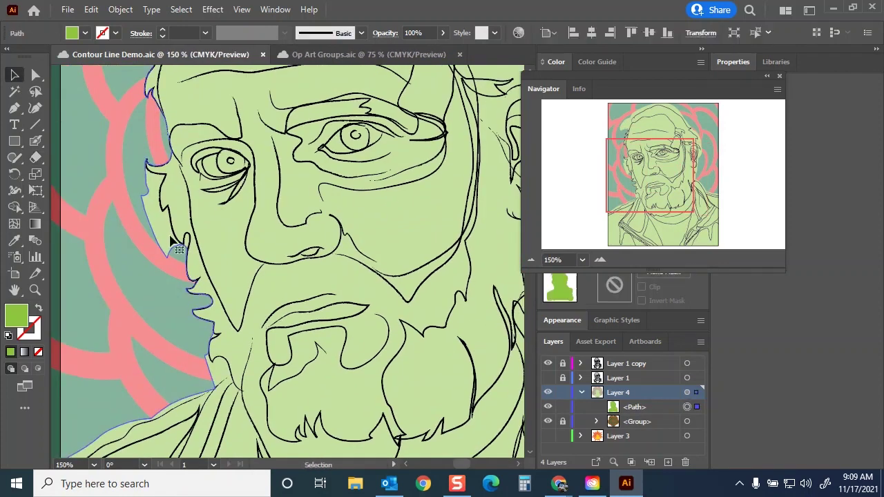
left_click_drag(147, 206, 142, 181)
left_click_drag(161, 226, 167, 244)
mouse_move(194, 377)
left_mouse_down()
mouse_move(158, 399)
mouse_move(219, 306)
left_mouse_up()
left_click_drag(179, 323, 174, 331)
key("ctrl+plus")
key("ctrl+plus")
key("ctrl+plus")
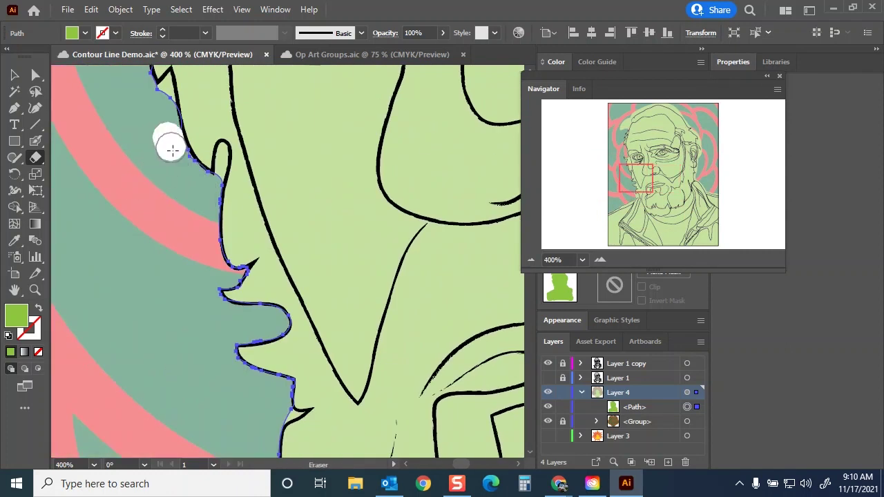
Step: Erase the green outside the lower left beard line and down to where the neck meets the jacket shoulder
left_click_drag(296, 415, 296, 134)
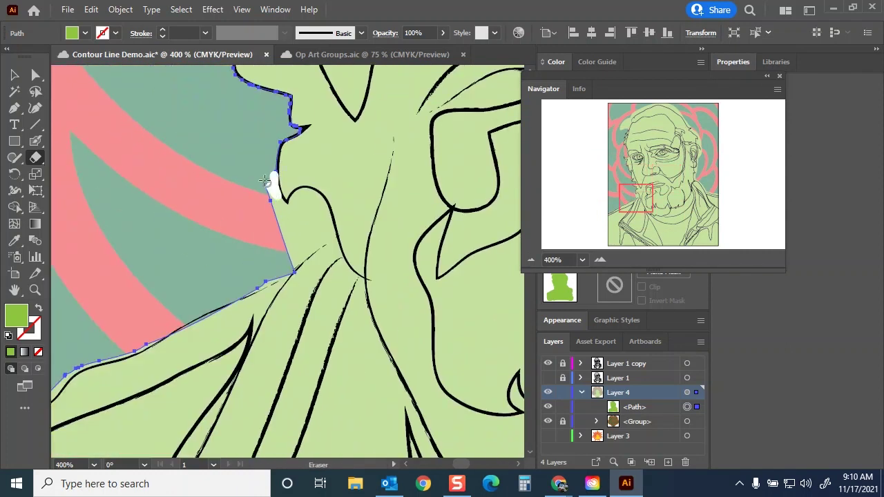
mouse_move(266, 198)
left_mouse_down()
mouse_move(300, 205)
mouse_move(278, 218)
mouse_move(306, 241)
mouse_move(258, 247)
mouse_move(297, 251)
mouse_move(331, 231)
mouse_move(301, 248)
mouse_move(293, 268)
left_mouse_up()
scroll(132, 319, "down", 3)
scroll(132, 320, "left", 3)
key("shift+b")
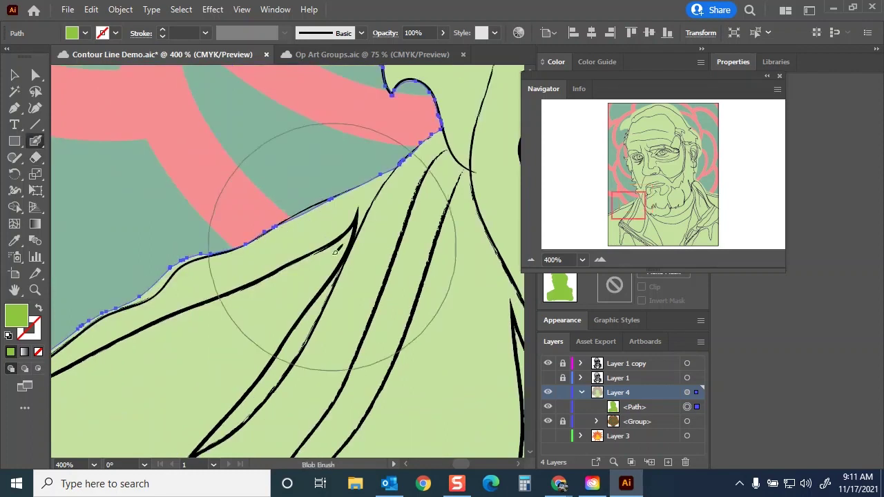
key("shift+e")
mouse_move(218, 227)
left_mouse_down()
mouse_move(164, 250)
mouse_move(138, 279)
left_mouse_up()
Step: Trim the excess green along the shoulder lines with the Eraser and touch up the silhouette with the Blob Brush
scroll(128, 239, "down", 3)
scroll(129, 239, "left", 3)
left_click_drag(207, 207, 77, 282)
left_click_drag(477, 303, 154, 264)
left_click_drag(428, 118, 159, 311)
mouse_move(210, 170)
left_mouse_down()
mouse_move(258, 248)
mouse_move(459, 310)
left_mouse_up()
key("shift+b")
mouse_move(293, 306)
left_mouse_down()
mouse_move(274, 297)
mouse_move(415, 276)
mouse_move(444, 296)
left_mouse_up()
Step: Erase the green overlap outside the contour lines up the right side of the collar and neck
scroll(444, 296, "up", 3)
scroll(444, 297, "left", 3)
key("shift+e")
mouse_move(335, 293)
left_mouse_down()
mouse_move(228, 206)
mouse_move(217, 224)
left_mouse_up()
scroll(214, 233, "up", 2)
left_click_drag(207, 138, 238, 207)
scroll(241, 286, "up", 3)
left_click_drag(241, 297, 278, 180)
Step: Erase the green overlap around the right ear and the hair tufts above it
scroll(278, 181, "up", 4)
mouse_move(276, 214)
left_mouse_down()
mouse_move(290, 241)
mouse_move(289, 276)
left_mouse_up()
left_click_drag(246, 124, 286, 158)
scroll(285, 158, "up", 4)
left_click_drag(232, 204, 235, 287)
mouse_move(130, 87)
left_mouse_down()
mouse_move(182, 83)
mouse_move(130, 87)
mouse_move(169, 88)
mouse_move(253, 142)
mouse_move(198, 84)
mouse_move(165, 104)
left_mouse_up()
scroll(154, 200, "right", 2)
mouse_move(154, 200)
left_mouse_down()
mouse_move(139, 158)
mouse_move(98, 95)
left_mouse_up()
Step: Erase the green outside the upper right hair line and across the top of the head
scroll(99, 94, "up", 5)
mouse_move(352, 300)
left_mouse_down()
mouse_move(282, 203)
mouse_move(134, 99)
left_mouse_up()
scroll(182, 142, "up", 4)
left_click_drag(297, 225, 104, 169)
scroll(179, 147, "down", 2)
mouse_move(297, 148)
left_mouse_down()
mouse_move(230, 187)
mouse_move(104, 235)
left_mouse_up()
scroll(325, 148, "left", 3)
left_click_drag(286, 118, 152, 190)
Step: Erase the remaining green outside the hairline on the upper left side of the head
scroll(257, 156, "down", 3)
scroll(257, 156, "left", 3)
left_click(162, 173)
mouse_move(253, 134)
left_mouse_down()
mouse_move(122, 296)
mouse_move(197, 338)
left_mouse_up()
mouse_move(236, 201)
left_mouse_down()
mouse_move(249, 227)
mouse_move(205, 318)
left_mouse_up()
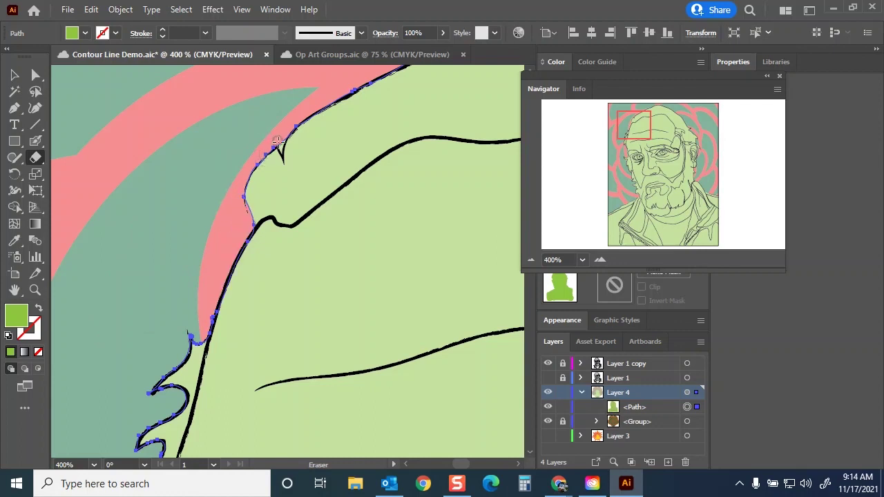
left_click_drag(282, 143, 284, 122)
Step: Fit the whole artboard in view and deselect the green silhouette
key("ctrl+0")
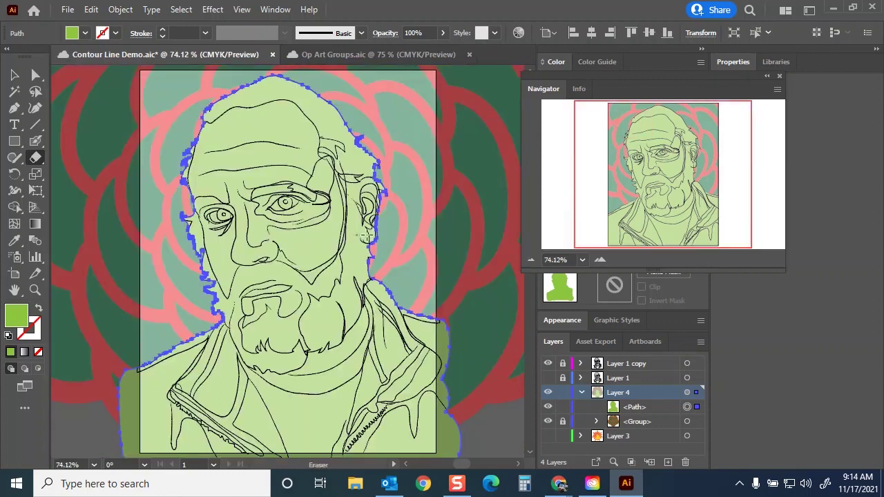
left_click(14, 75)
left_click(492, 167)
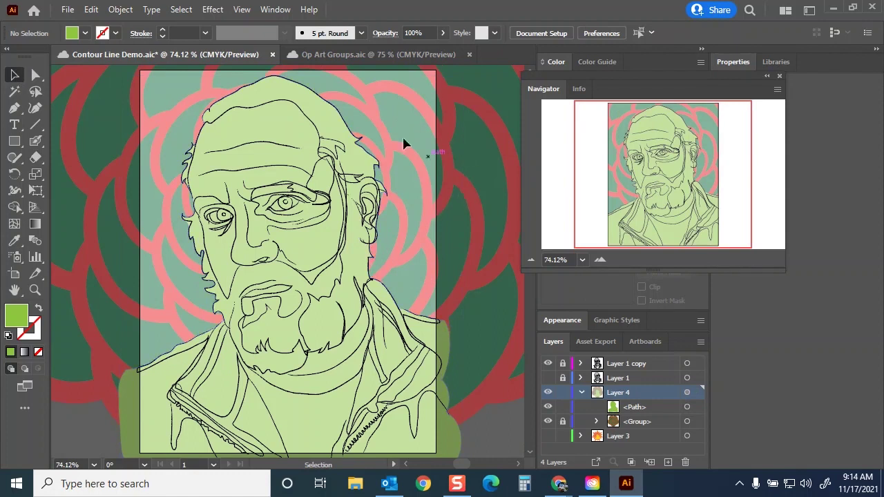
Step: Save the artwork to Creative Cloud under the new name "Contour Line and Op Art Combo Demo"
left_click(68, 10)
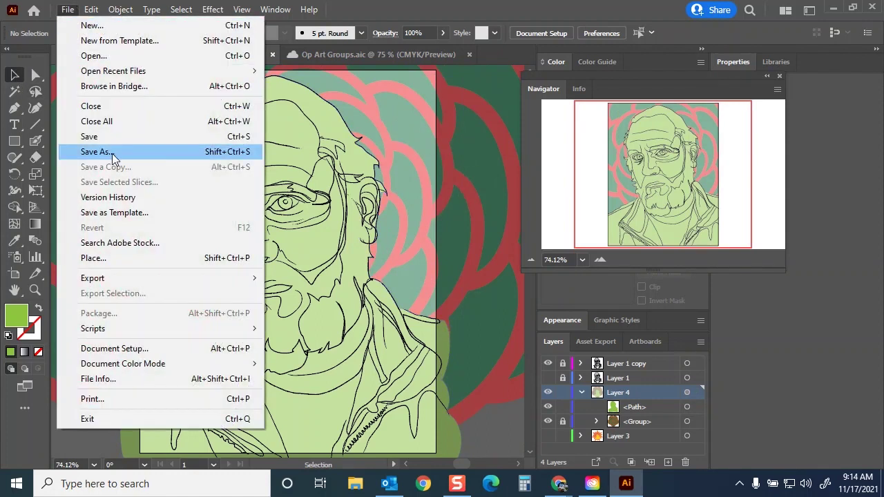
left_click(112, 154)
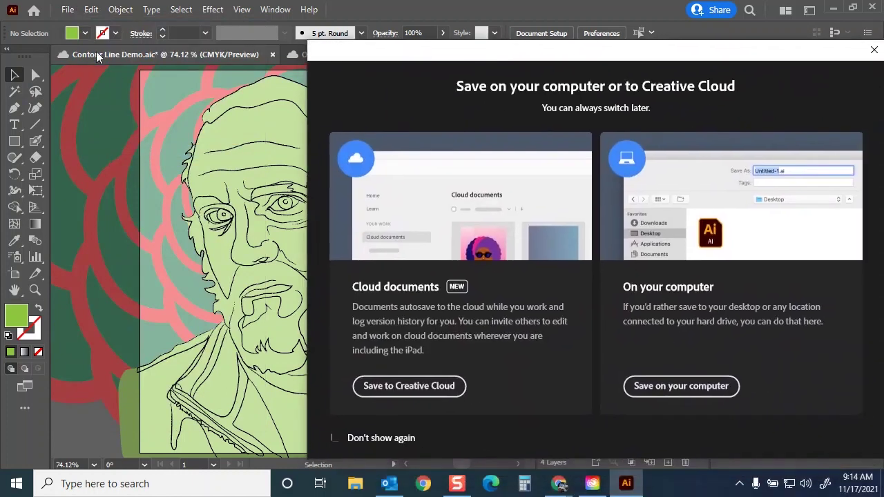
left_click(407, 386)
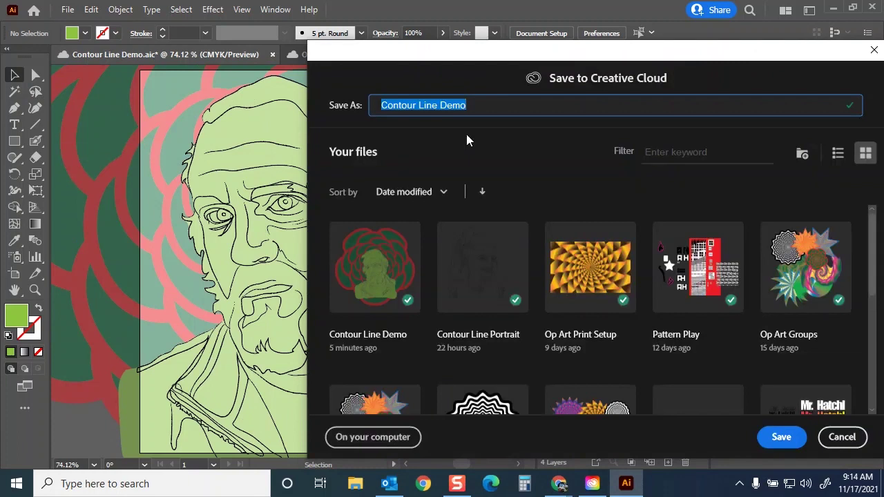
left_click(441, 105)
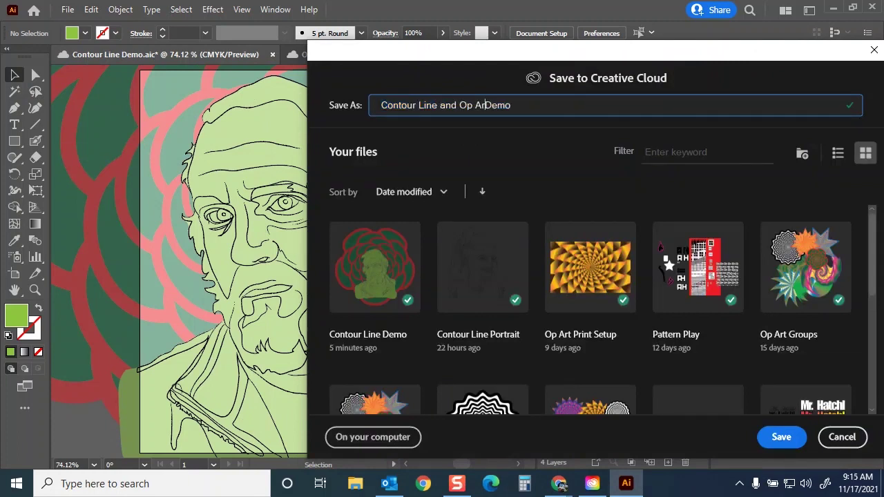
type("and Op Art Combo")
left_click(786, 436)
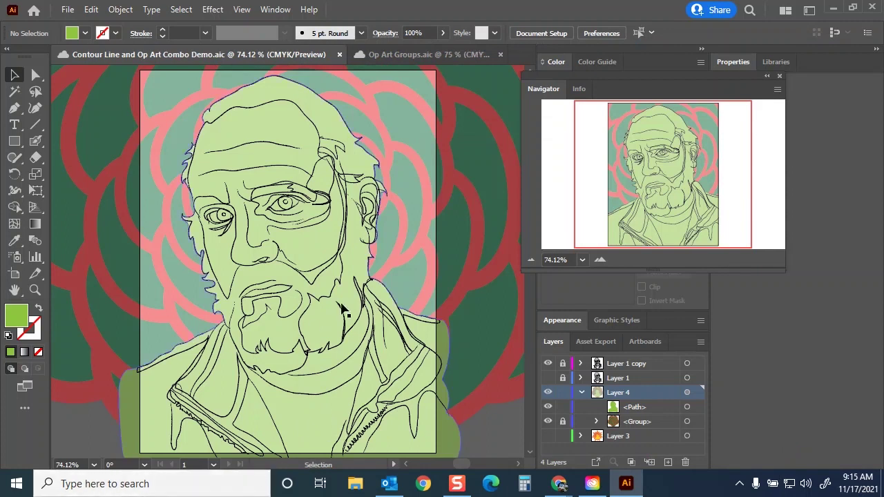
Step: Erase the leftover green sliver beneath the hair tuft on the left cheek beside the eye
key("ctrl+=")
key("ctrl+=")
key("ctrl+=")
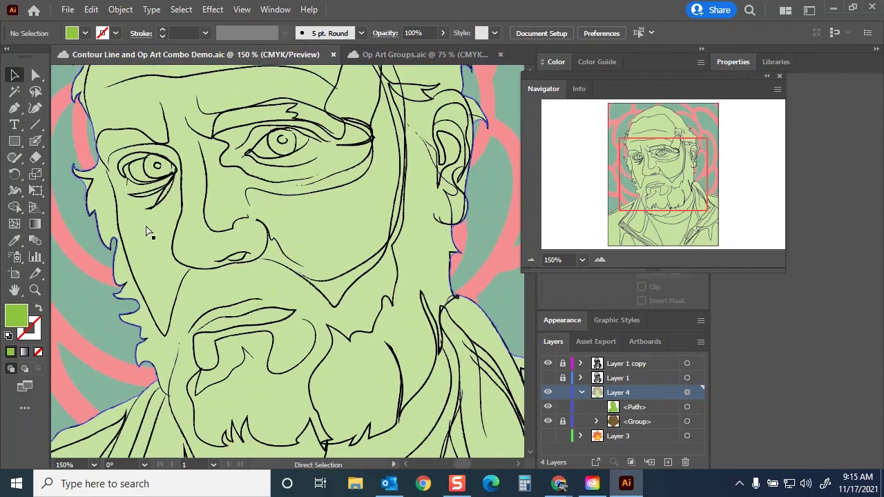
left_click_drag(238, 234, 387, 240)
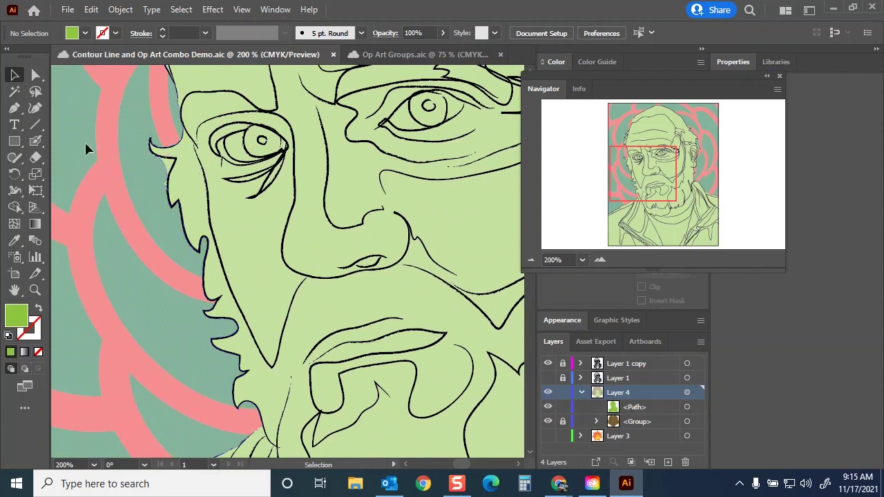
left_click(37, 157)
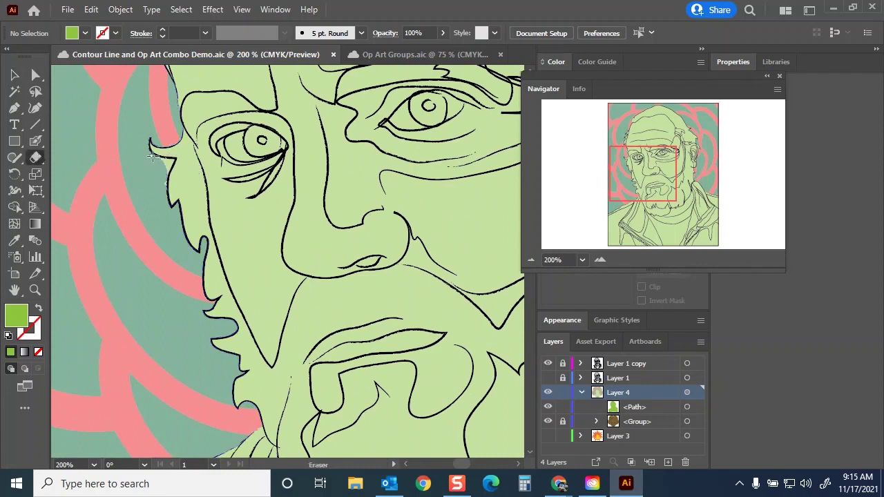
left_click_drag(166, 175, 168, 160)
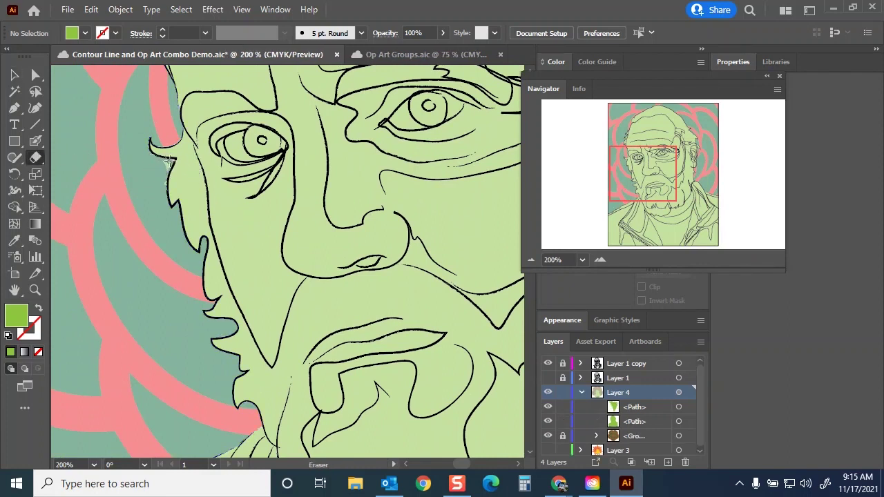
left_click_drag(164, 195, 167, 161)
Step: Erase remaining green outside the contour along the beard, ear and hair edges, fit the artboard in view and save the artwork
left_click_drag(258, 300, 220, 238)
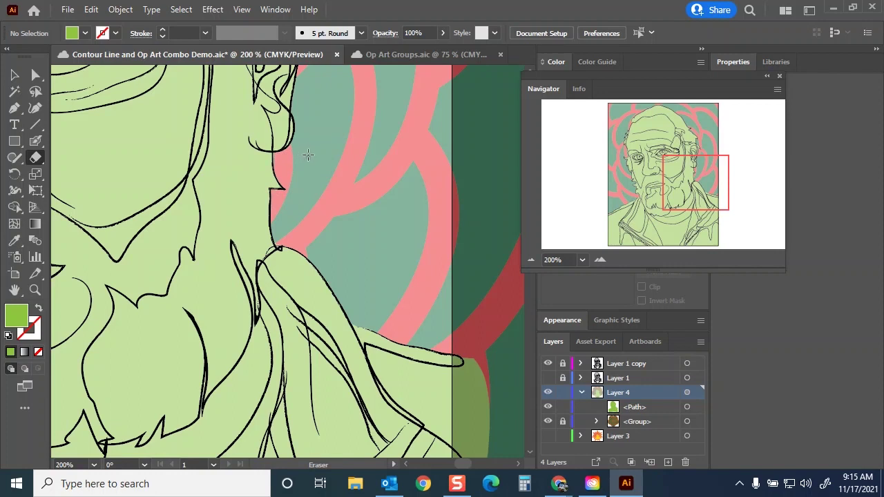
scroll(308, 155, "up", 5)
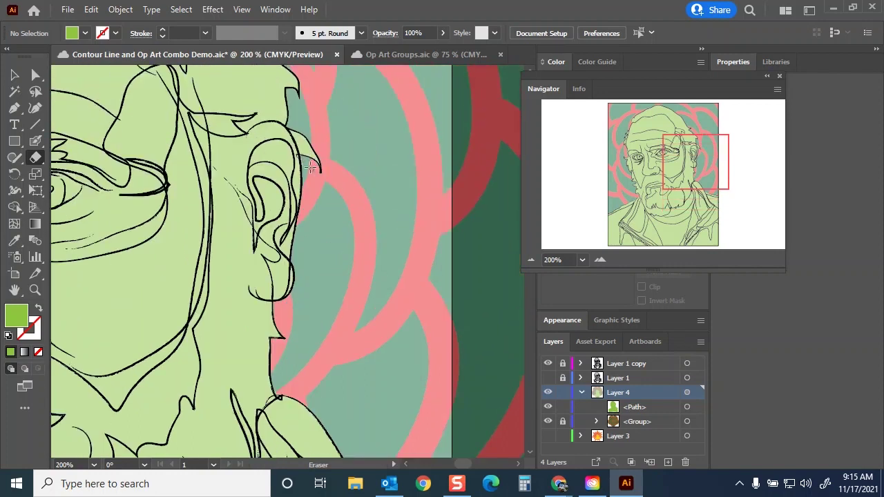
scroll(348, 150, "up", 5)
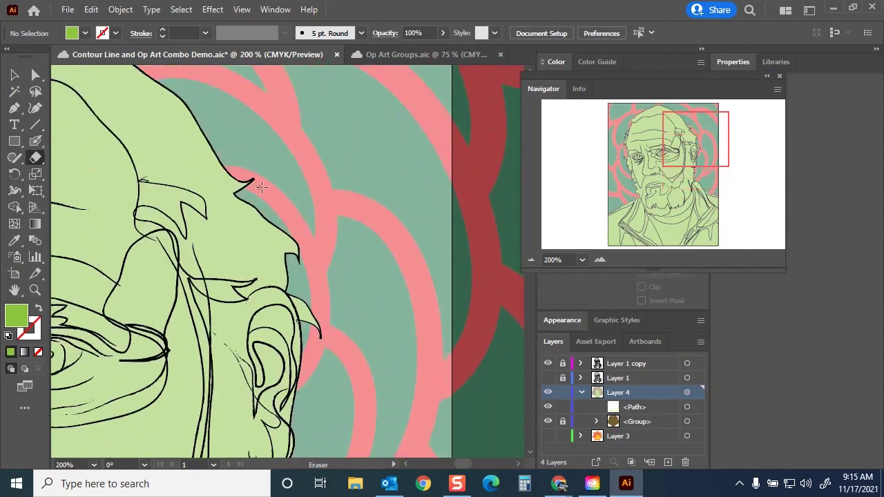
key("ctrl+0")
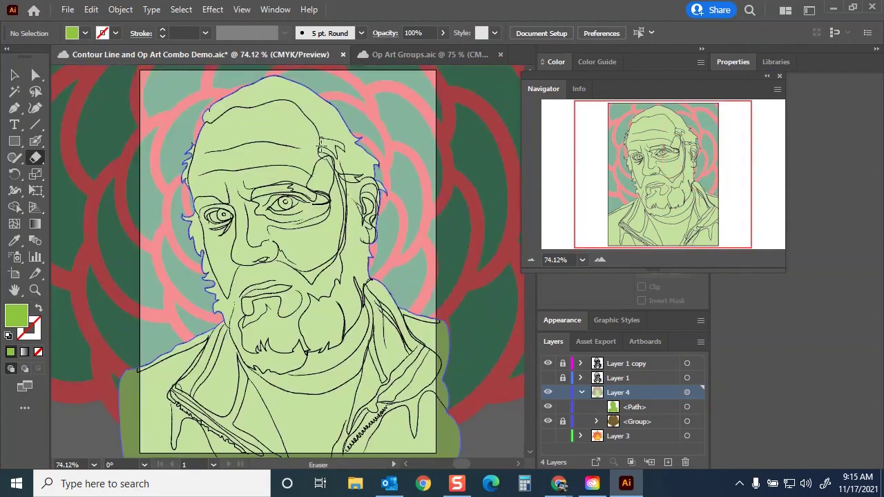
left_click(14, 75)
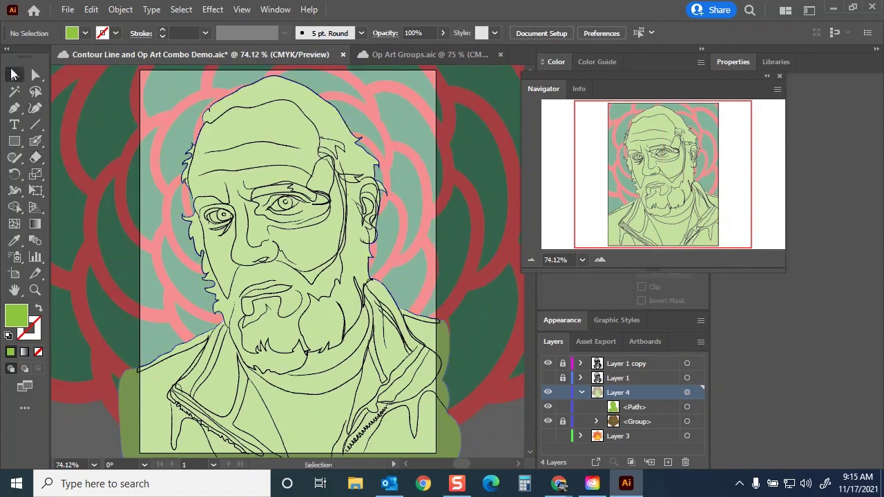
key("ctrl+s")
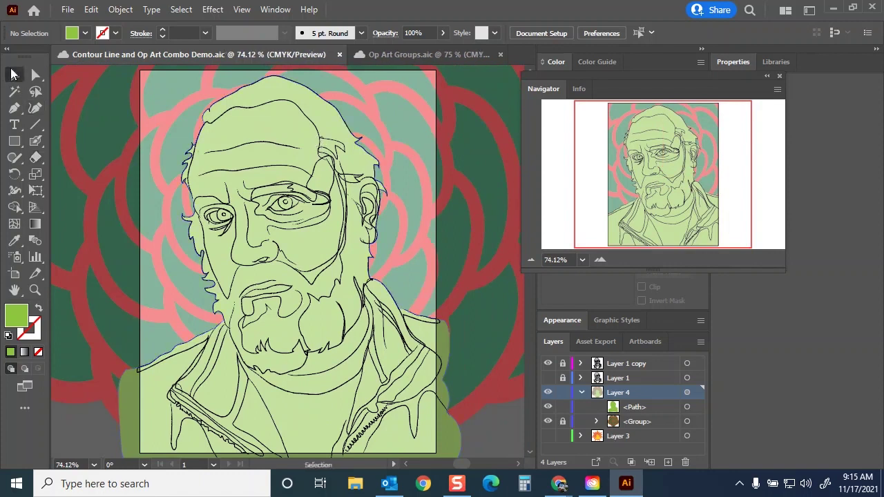
Step: Unlock and select the op art background group in Layer 4, and dock the floating Navigator beneath Properties
left_click(563, 422)
left_click(687, 421)
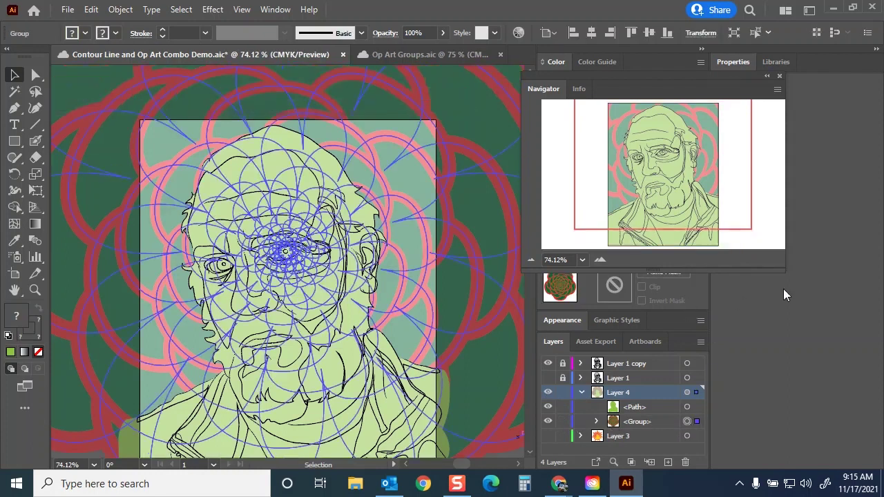
left_click_drag(561, 74, 735, 97)
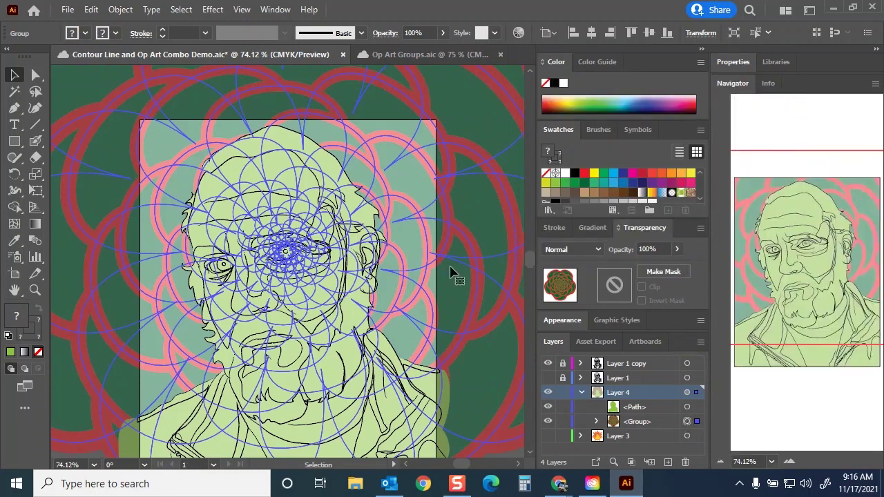
Step: Check the opacity settings of the op art group and the green silhouette path
left_click(660, 249)
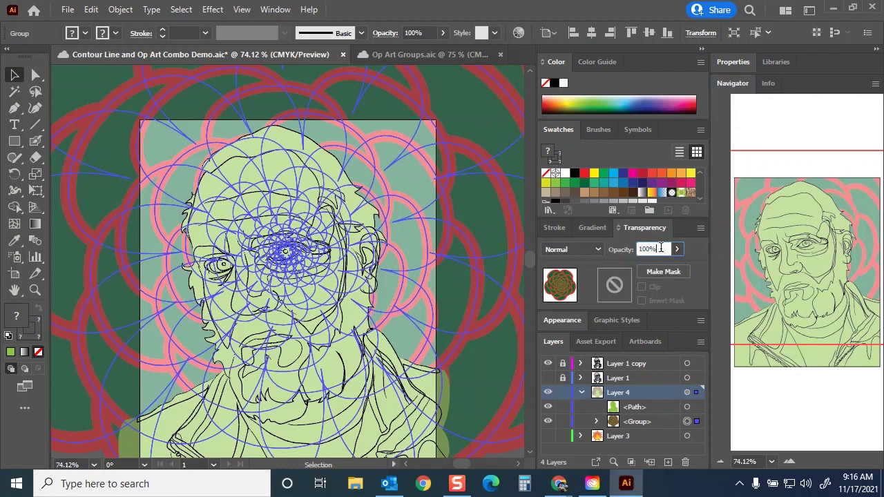
key("Return")
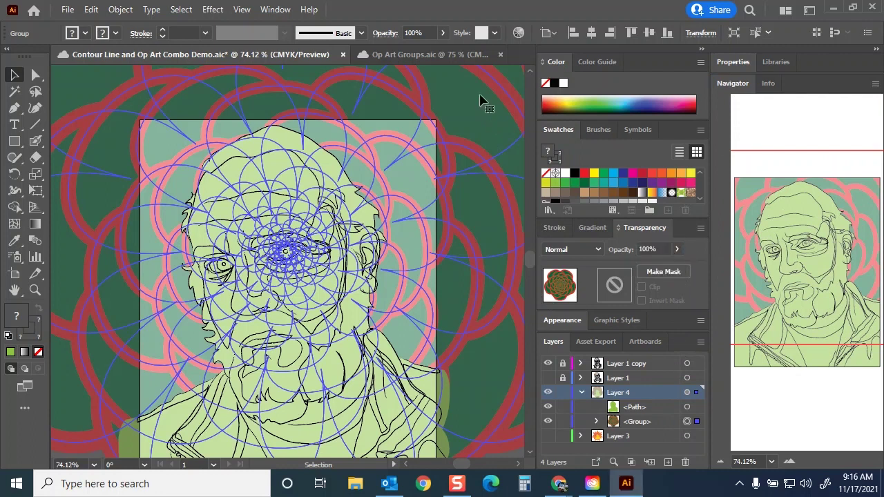
left_click(649, 424)
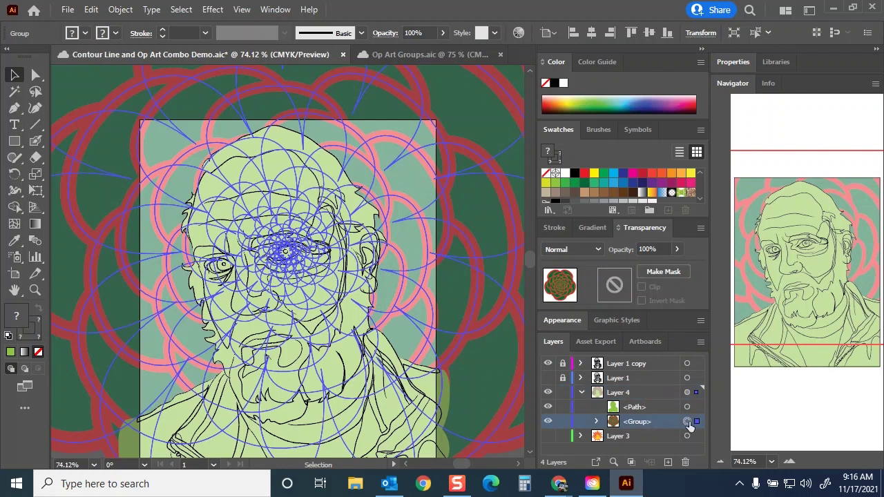
left_click(640, 408)
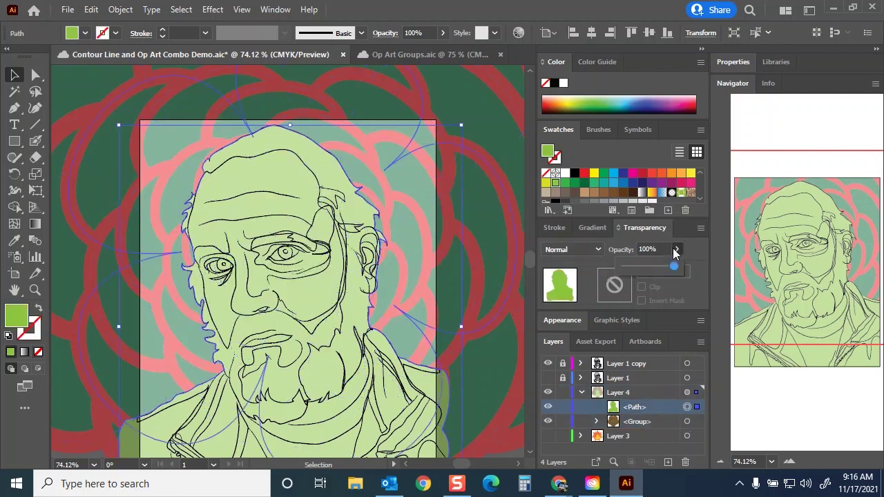
left_click(656, 424)
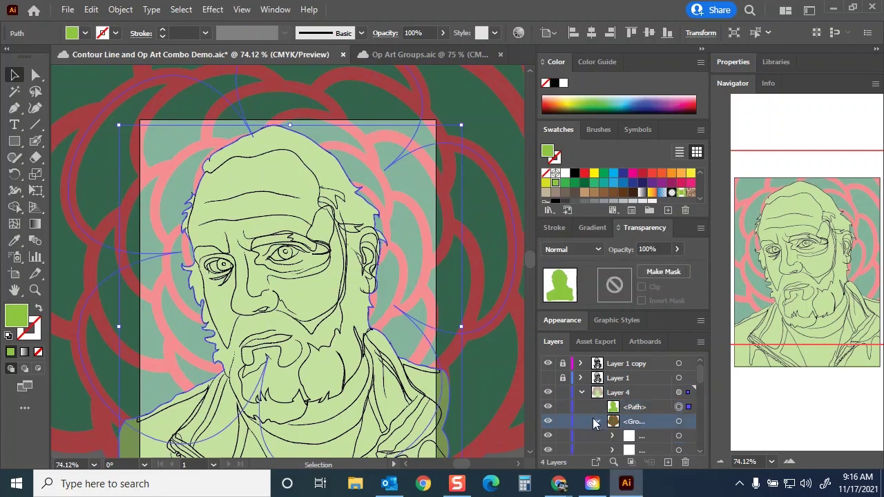
left_click(689, 422)
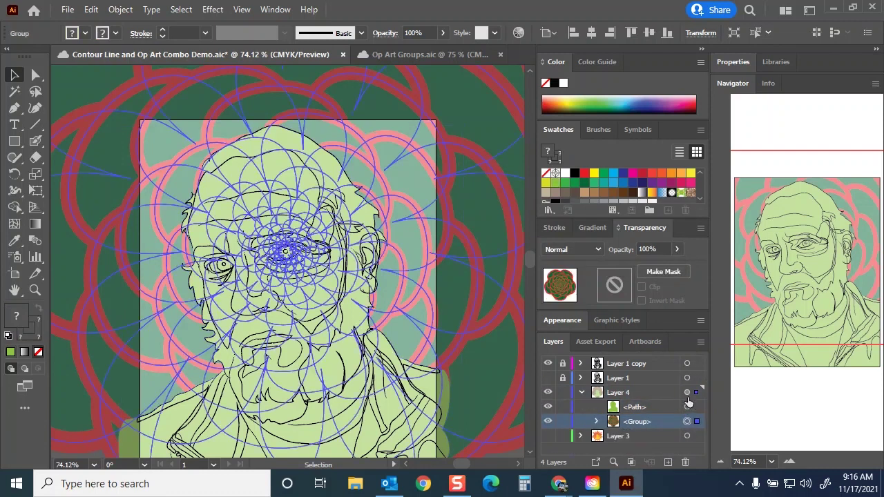
left_click(659, 250)
left_click(614, 250)
left_click(646, 412)
Step: Hide the green silhouette path, check the opacity setting for all of Layer 4 and deselect everything
left_click(547, 407)
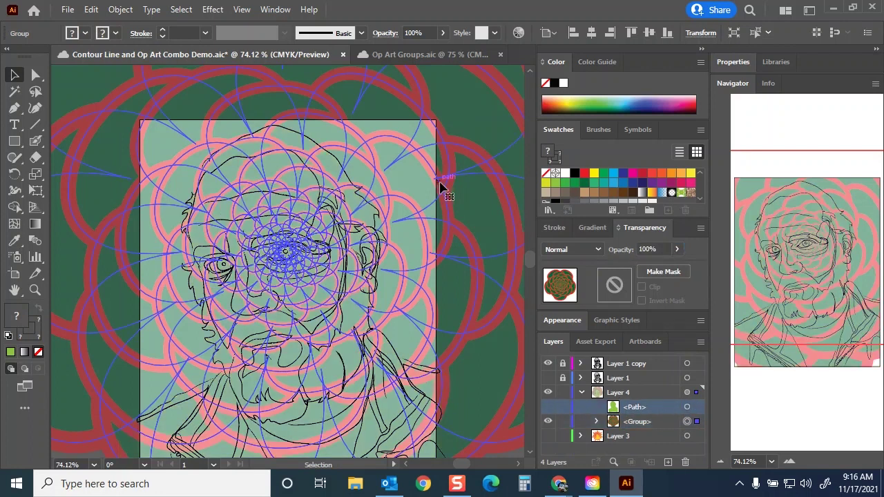
left_click(181, 9)
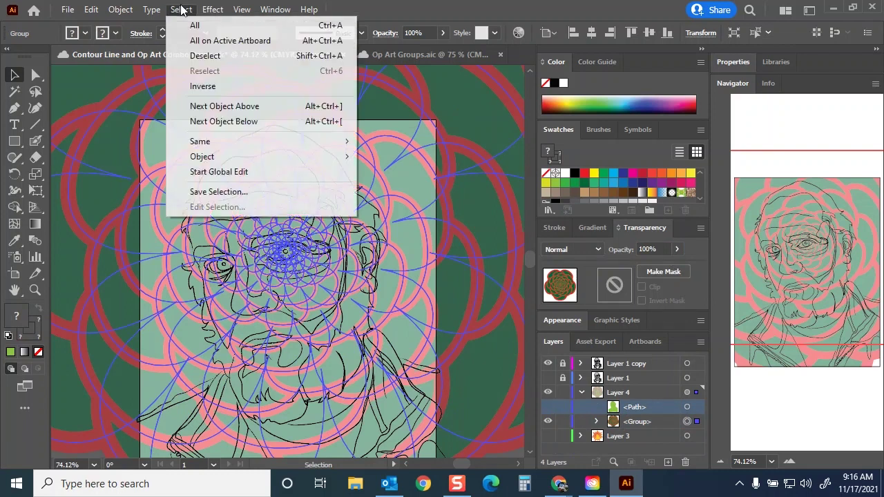
left_click(199, 53)
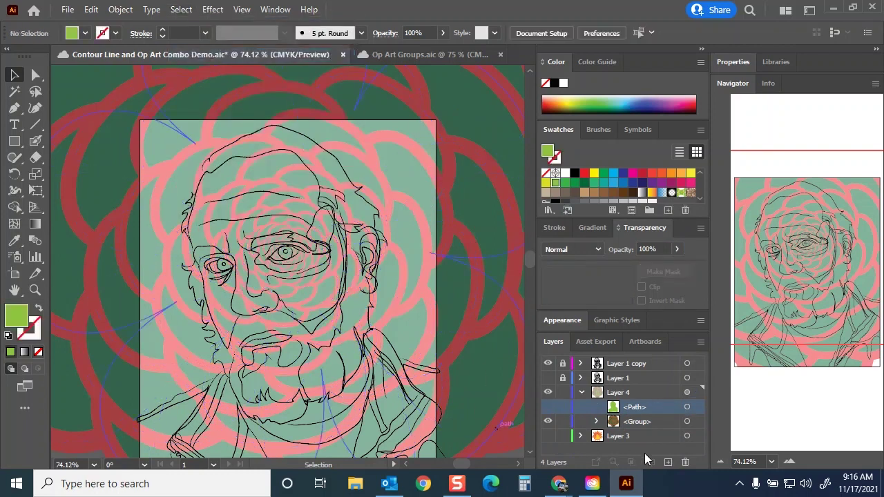
left_click(615, 392)
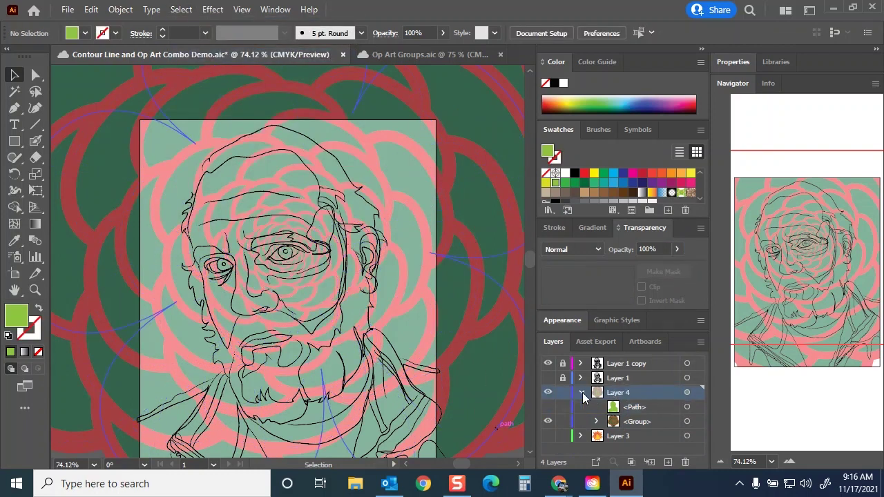
left_click(686, 393)
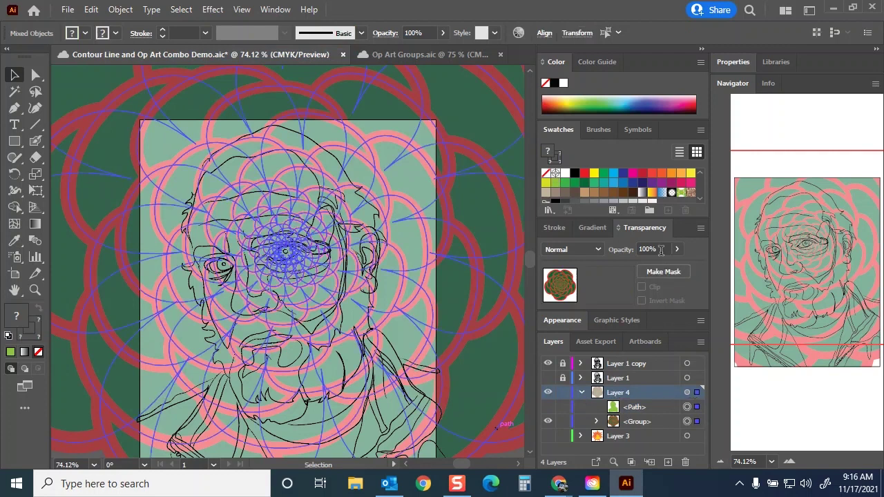
key("ctrl+shift+a")
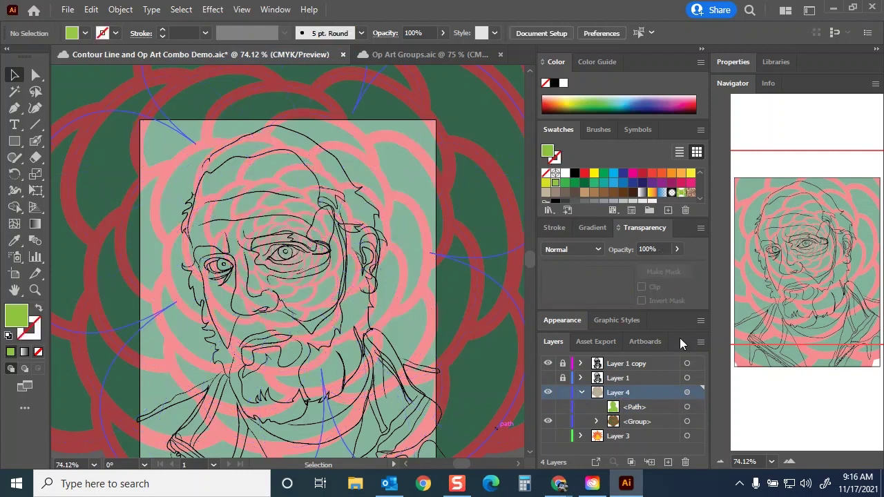
Step: Try the Overlay and Darken blending modes on the op art group, and return it to Normal
left_click(686, 422)
left_click(585, 248)
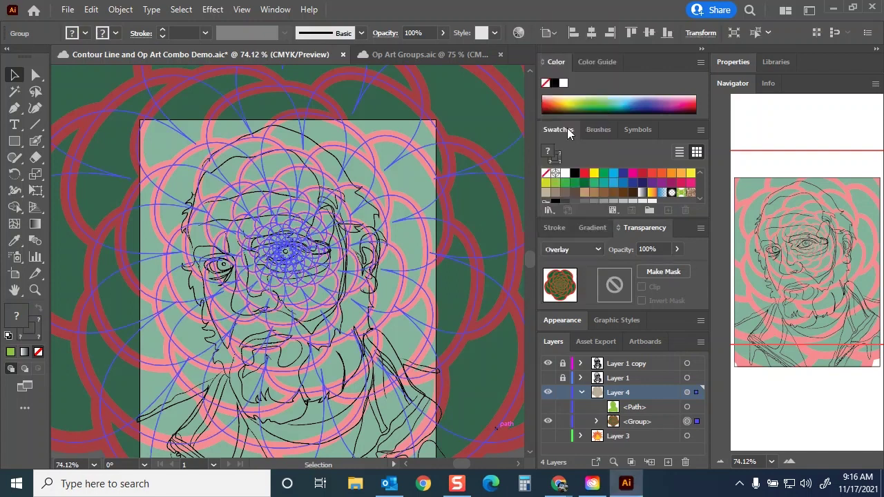
left_click(572, 250)
left_click(569, 24)
key("Up")
left_click(590, 249)
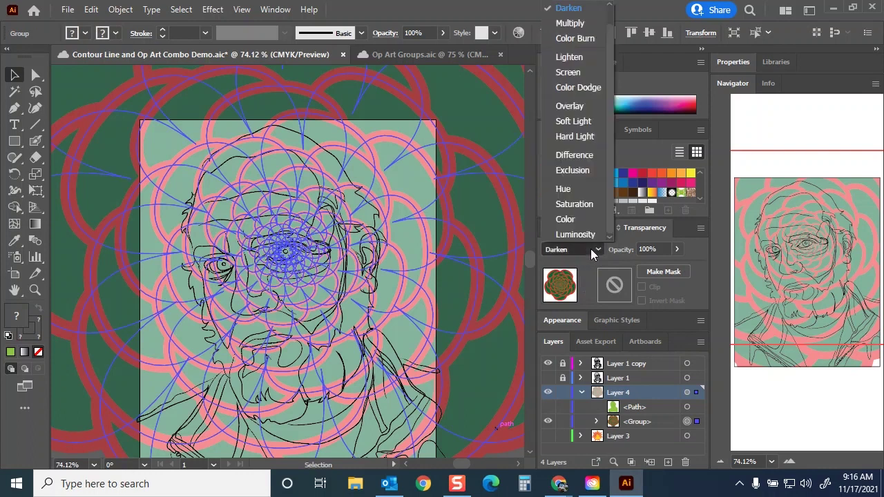
scroll(574, 21, "up", 1)
left_click(570, 9)
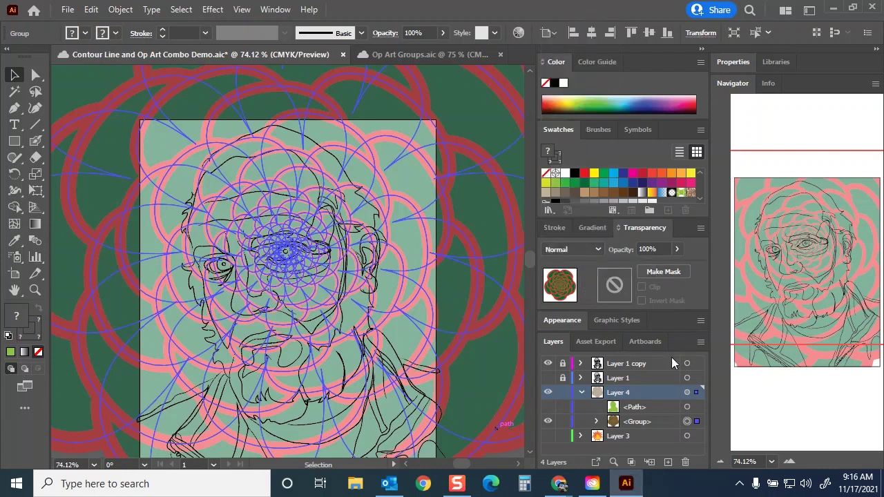
Step: Make the hidden green silhouette path in Layer 4 visible again
left_click(582, 392)
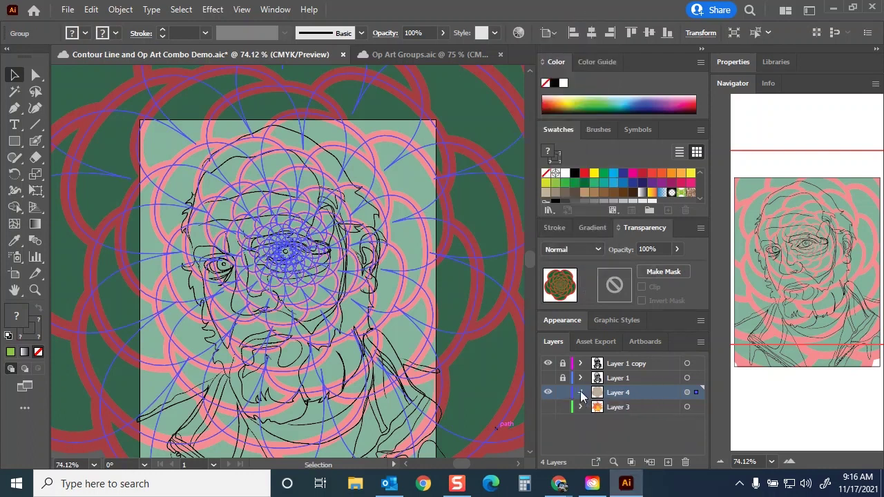
left_click(582, 392)
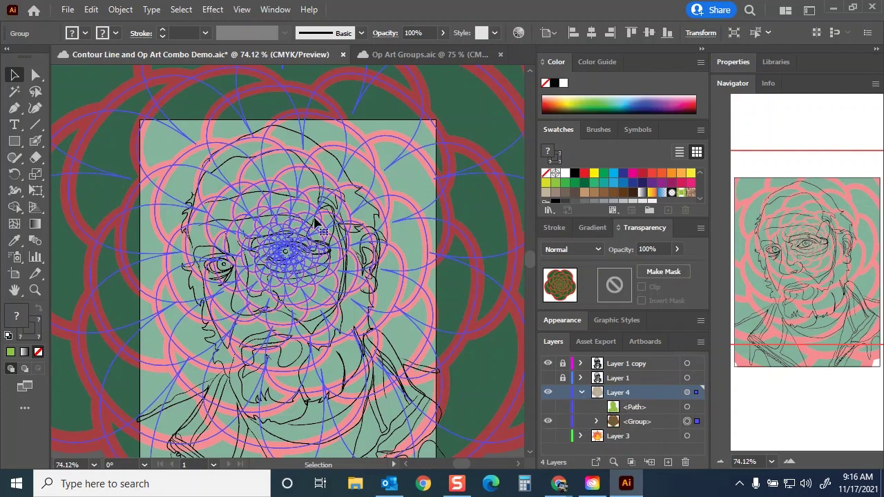
left_click(547, 409)
Step: Select the green silhouette together with the op art group, make a clipping mask from them and deselect
left_click(442, 373)
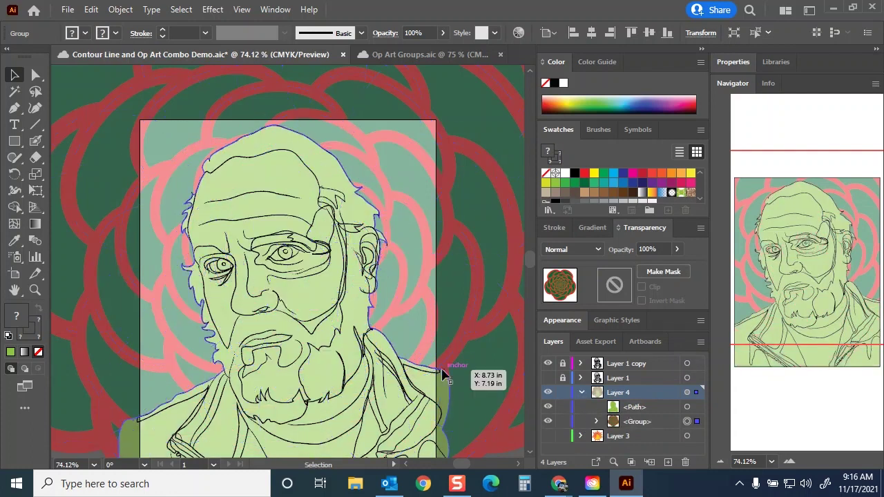
left_click(442, 373)
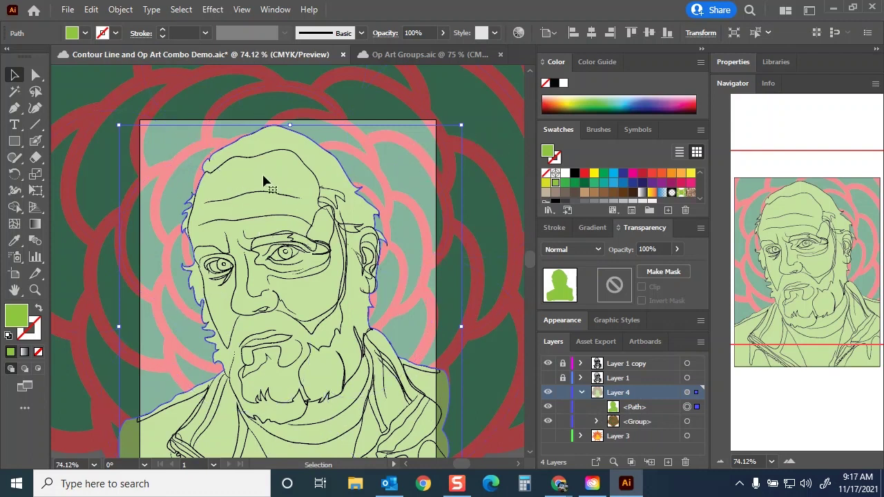
left_click(415, 168, "shift")
right_click(308, 205)
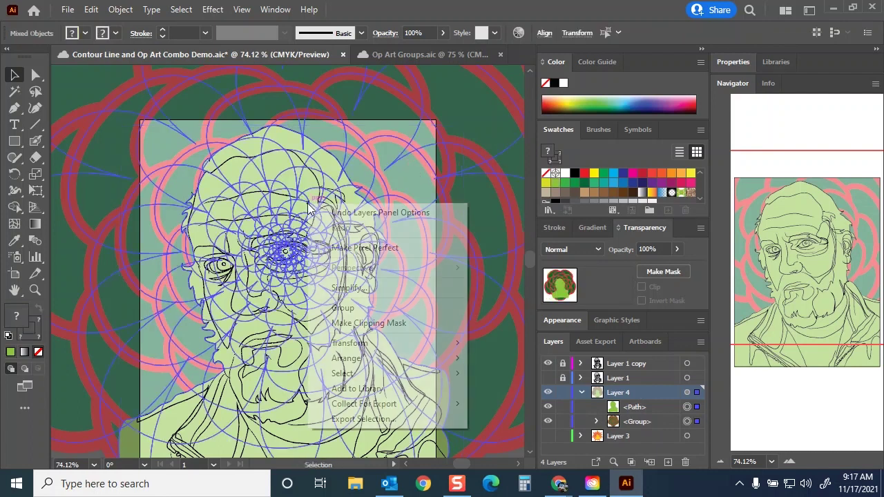
left_click(359, 323)
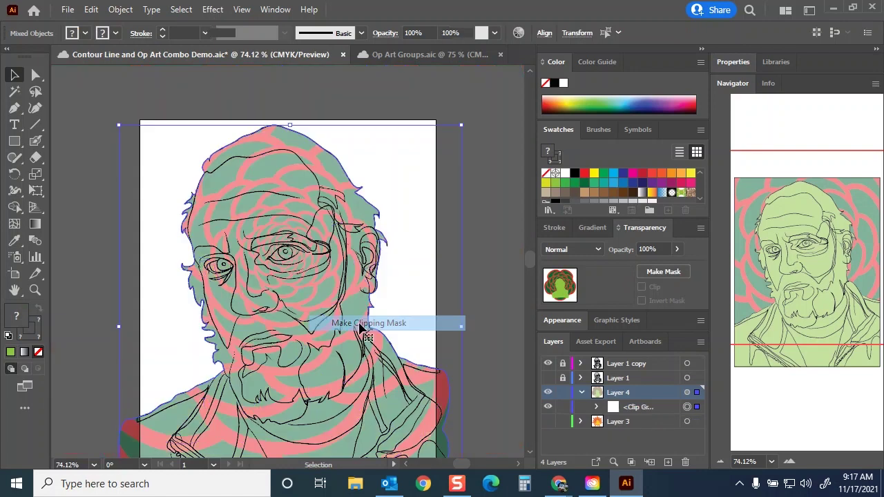
left_click(464, 161)
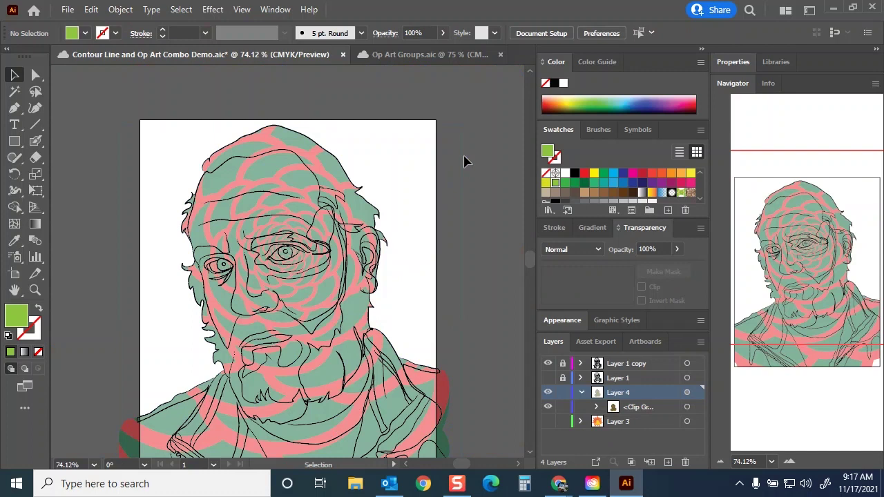
Step: Examine the op art pattern clipped inside the portrait, both up close and from a distance
key("ctrl+equal")
key("ctrl+equal")
key("ctrl+equal")
key("ctrl+equal")
key("ctrl+minus")
key("ctrl+minus")
key("ctrl+minus")
key("ctrl+minus")
key("ctrl+minus")
Step: Release the clipping mask on the op art group and deselect the artwork
left_click(622, 408)
key("ctrl+alt+7")
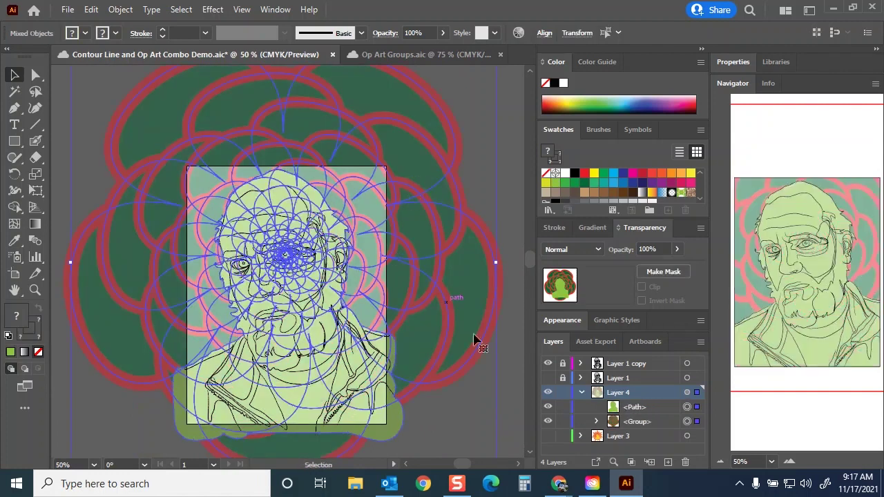
key("ctrl+shift+a")
Step: Set the green silhouette's opacity to 50% and deselect it
left_click(281, 195)
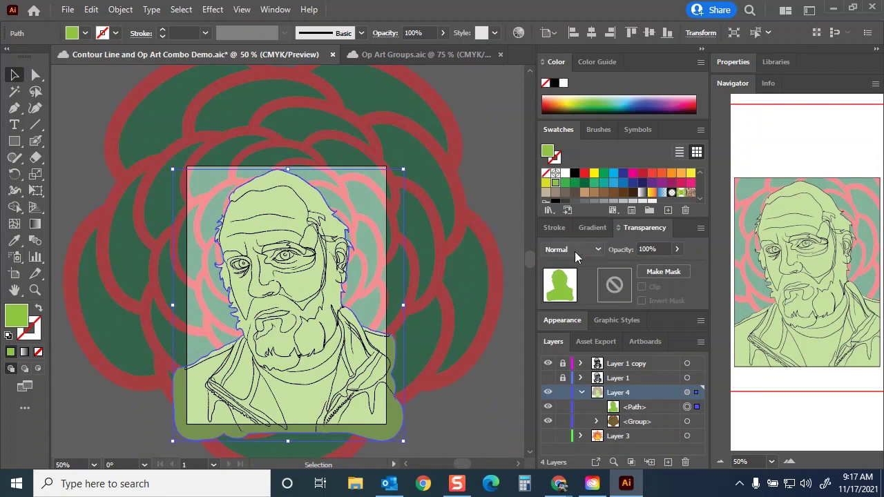
left_click(677, 249)
left_click_drag(676, 267, 648, 271)
left_click(502, 169)
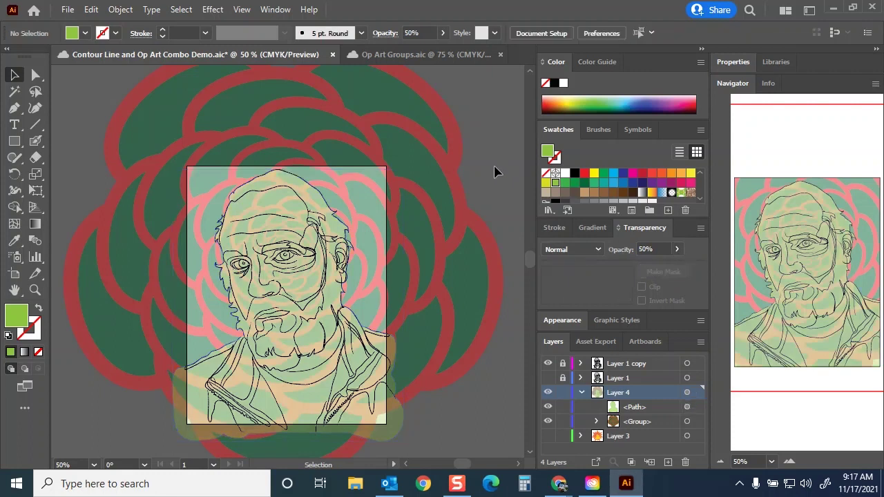
Step: Select the green silhouette over the op art and try yellow, orange, pink, purple and blue swatches as its fill
key("ctrl+1")
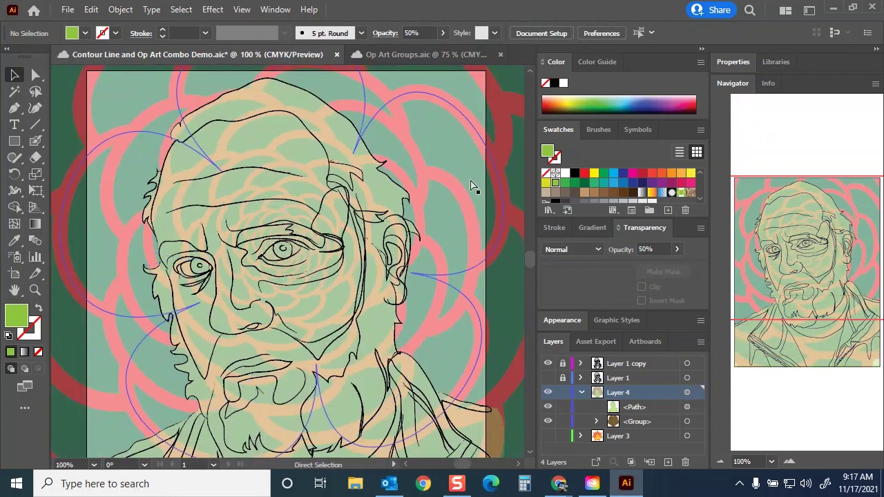
left_click(297, 192)
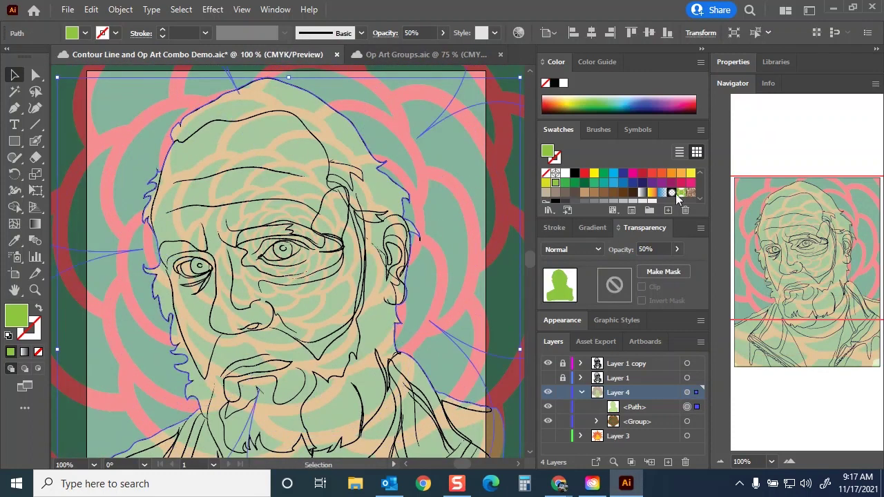
left_click(593, 174)
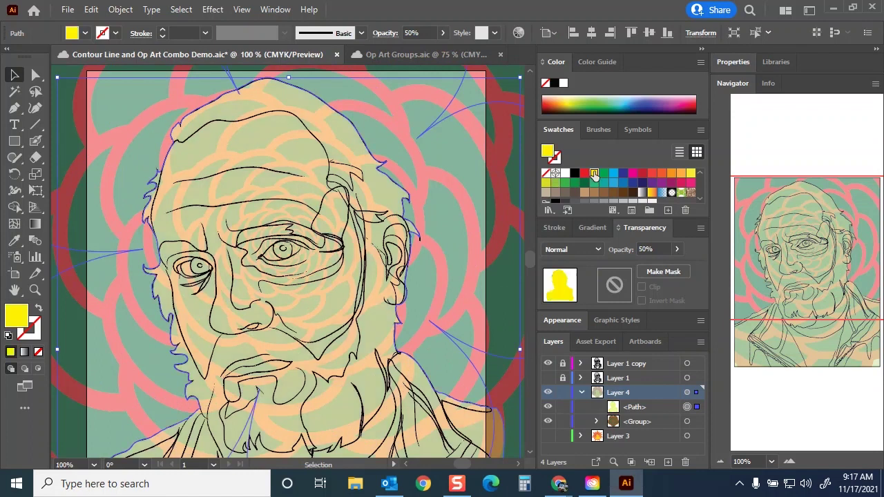
left_click(652, 174)
left_click(662, 174)
left_click(691, 183)
left_click(647, 184)
left_click(633, 183)
left_click(613, 183)
left_click(623, 183)
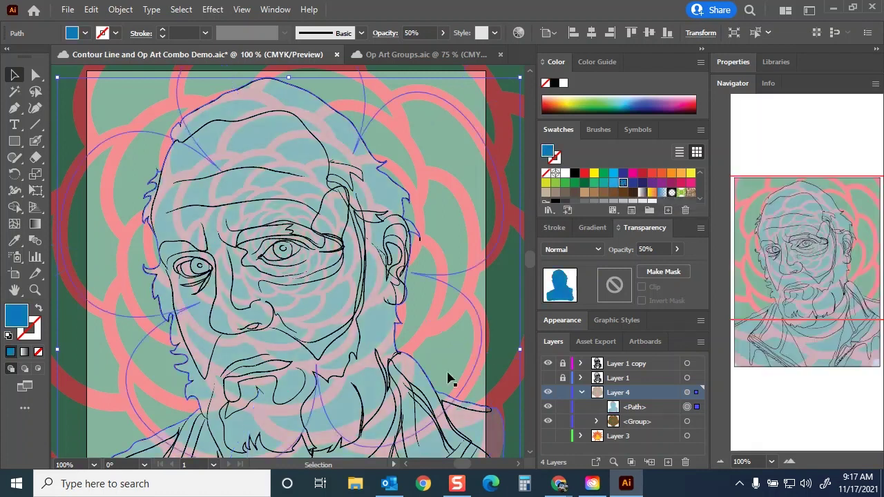
Step: Set the silhouette's blending mode to Screen after trying Multiply, fill it with bright yellow and deselect it
left_click(595, 250)
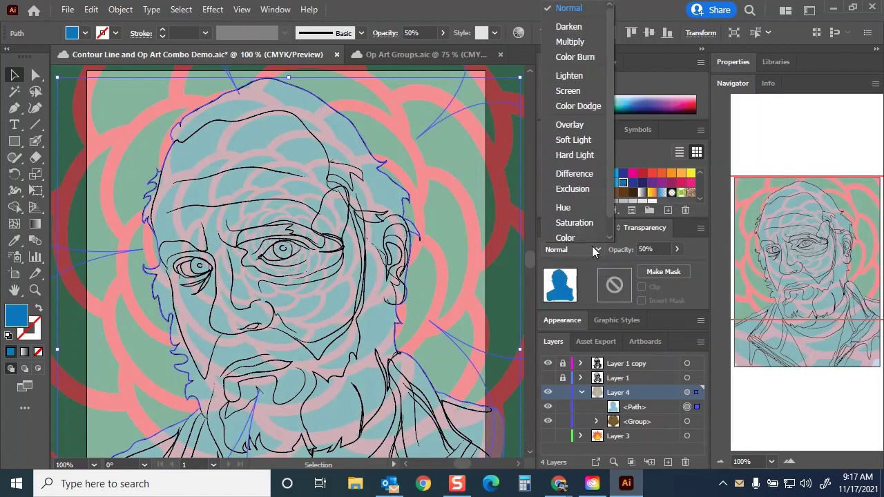
left_click(568, 42)
left_click(598, 250)
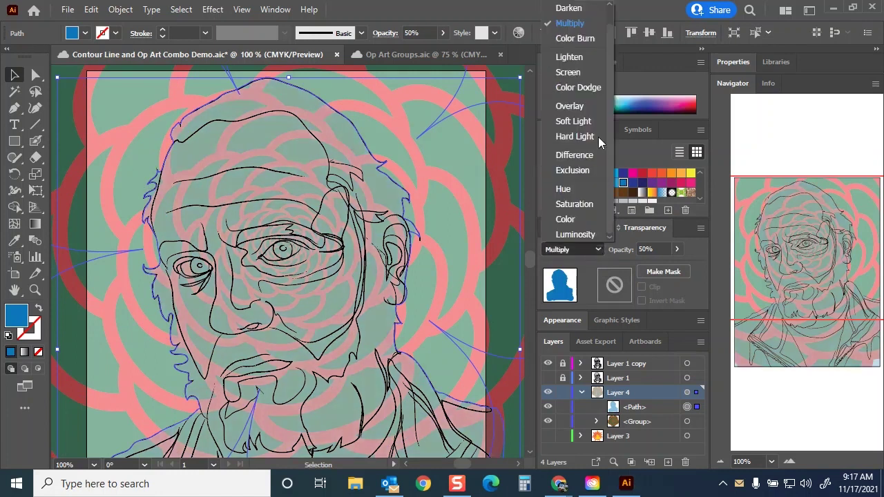
left_click(576, 73)
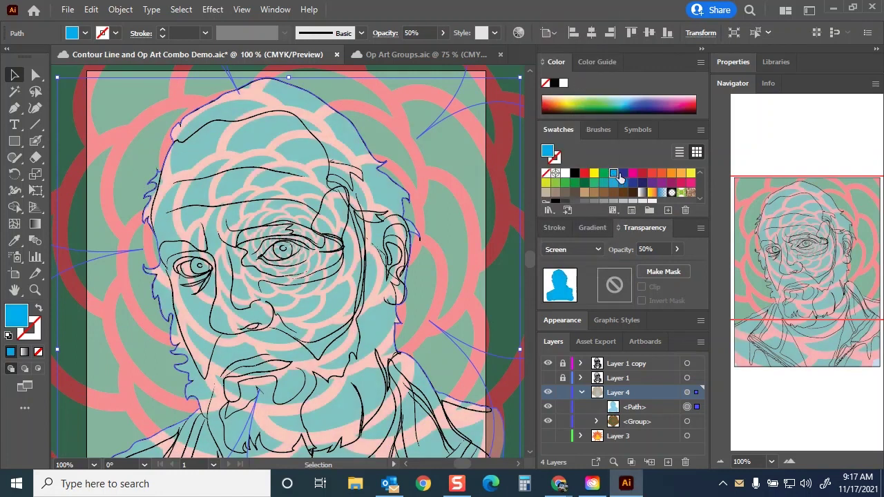
left_click(622, 173)
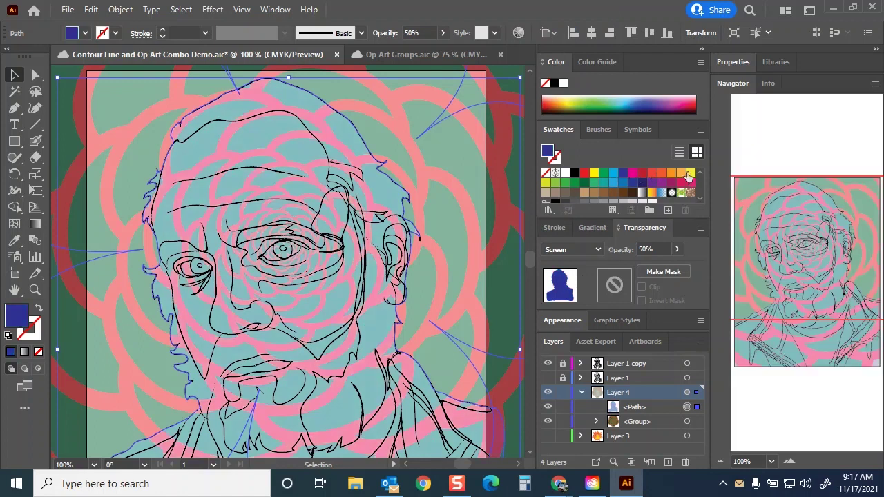
left_click(688, 174)
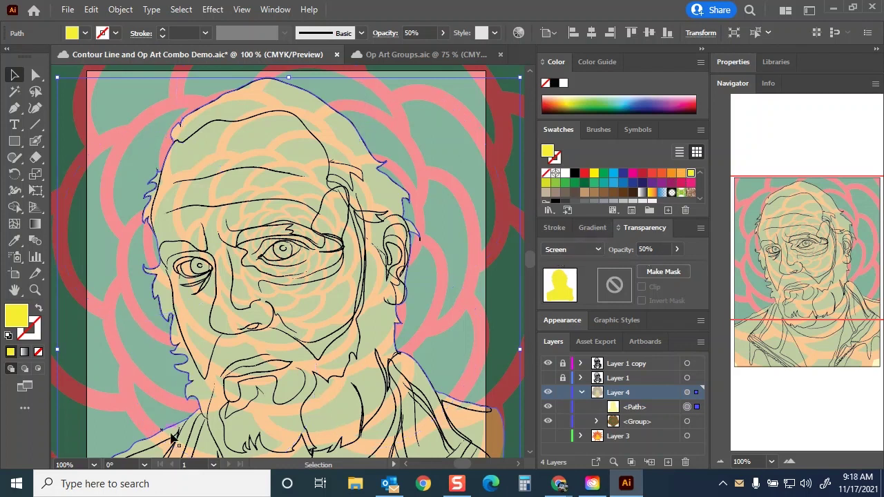
double_click(13, 291)
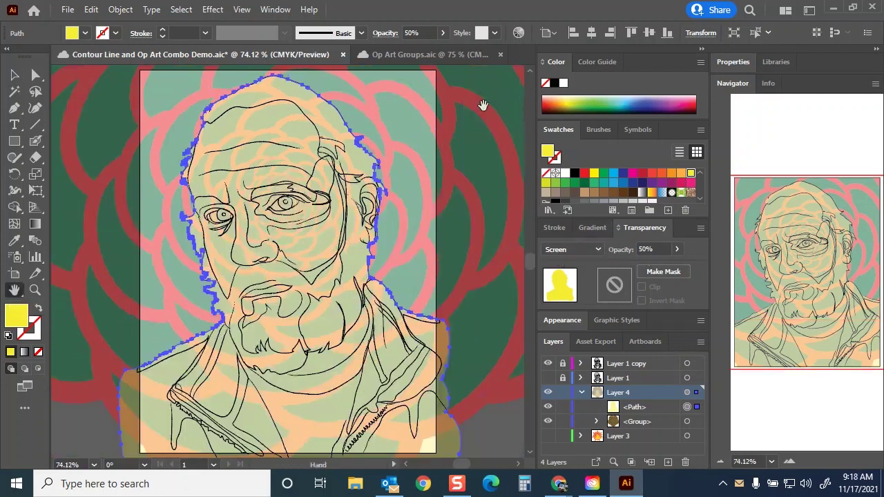
left_click(181, 9)
left_click(204, 56)
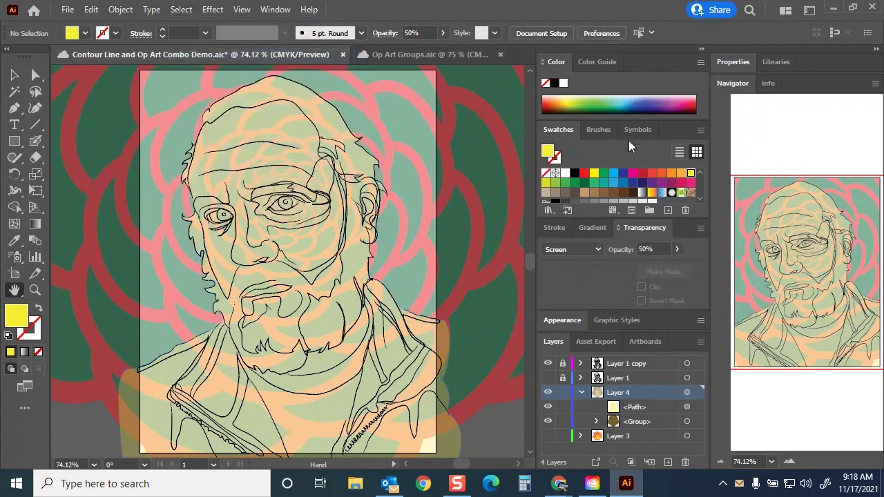
Step: Export the artwork as the JPEG Contour Line and Op Art Combo Demo.jpg, using artboards, into the Digital Art Demo folder on the Desktop
left_click(72, 11)
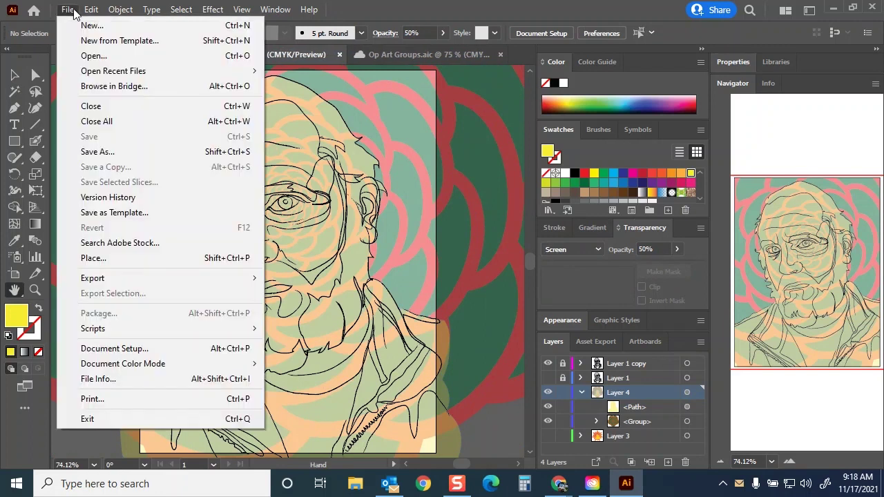
mouse_move(114, 280)
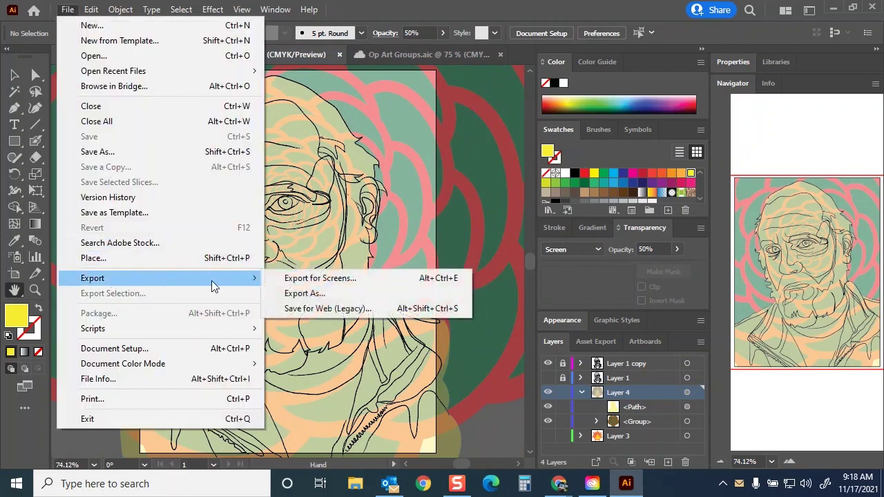
left_click(319, 296)
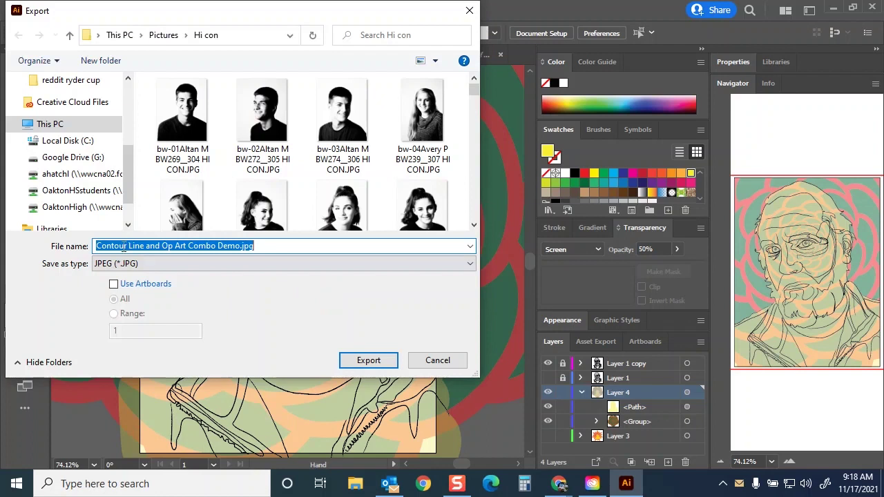
left_click(114, 284)
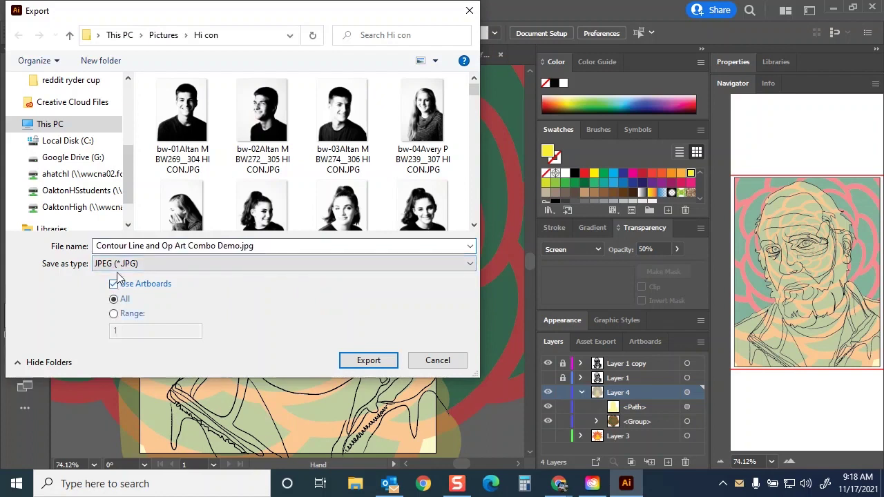
left_click_drag(128, 197, 127, 135)
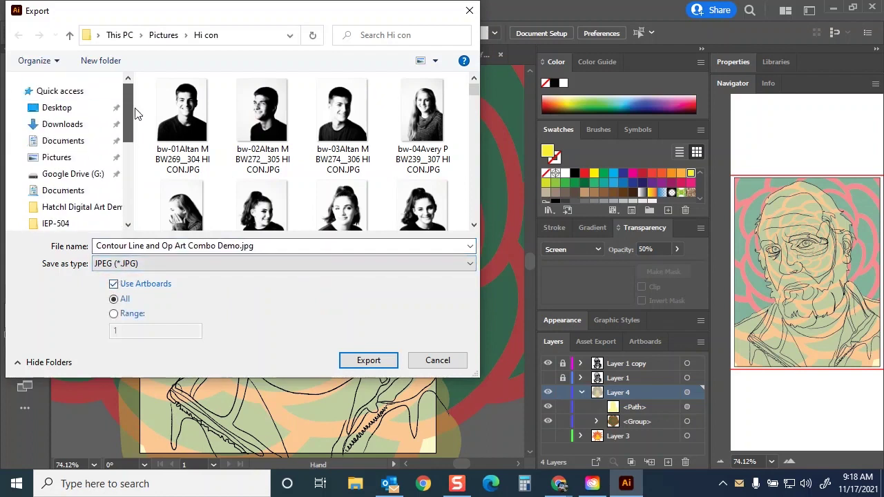
left_click(56, 107)
double_click(271, 119)
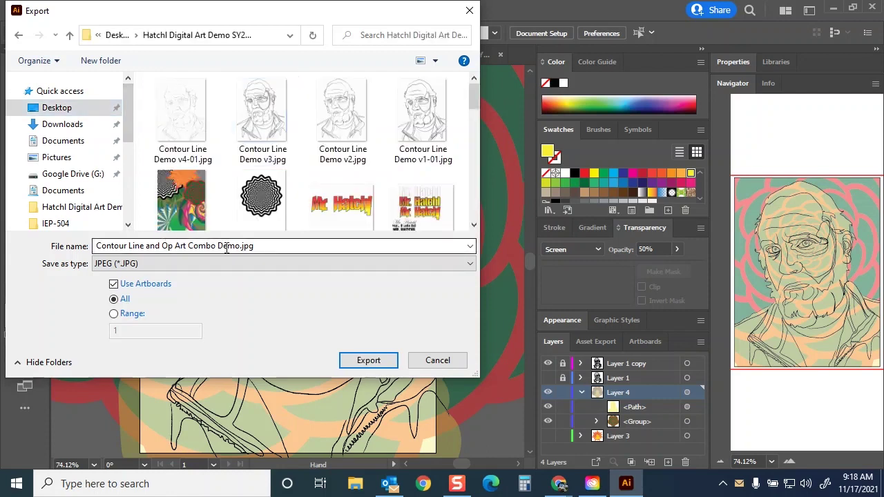
left_click(374, 365)
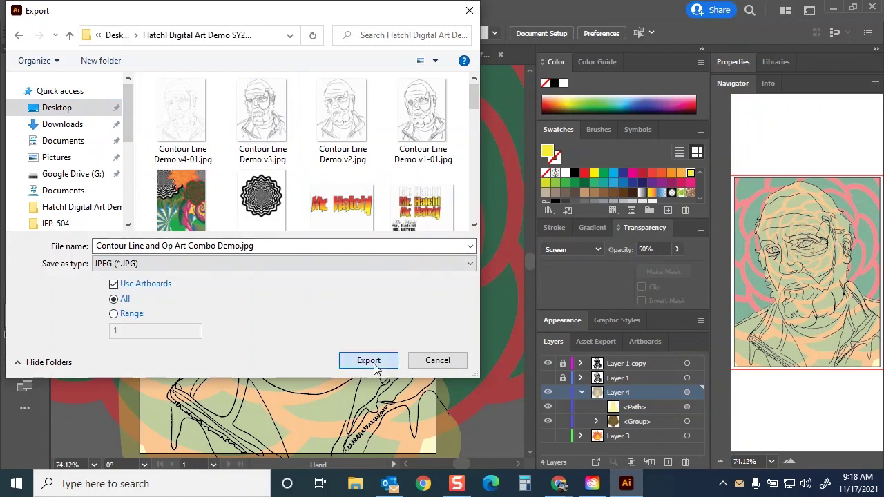
Step: Set the JPEG quality to Maximum, choose the color model and complete the export
left_click_drag(429, 179, 450, 96)
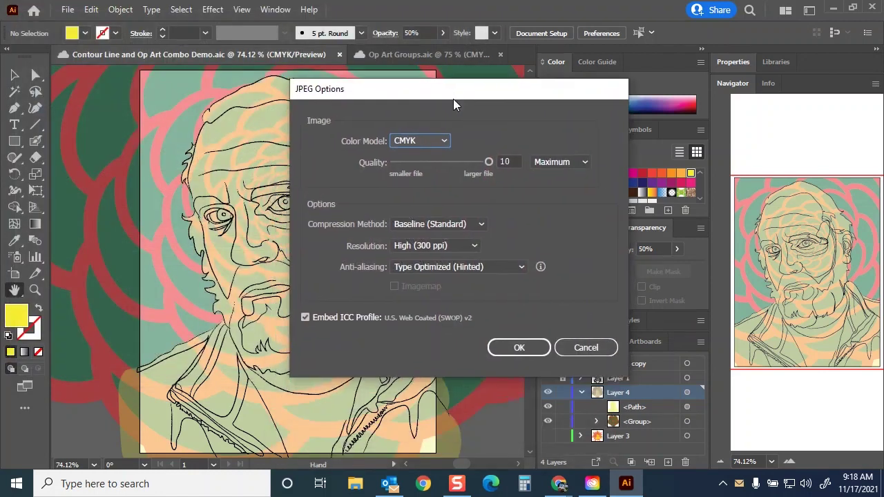
left_click(580, 163)
left_click(585, 223)
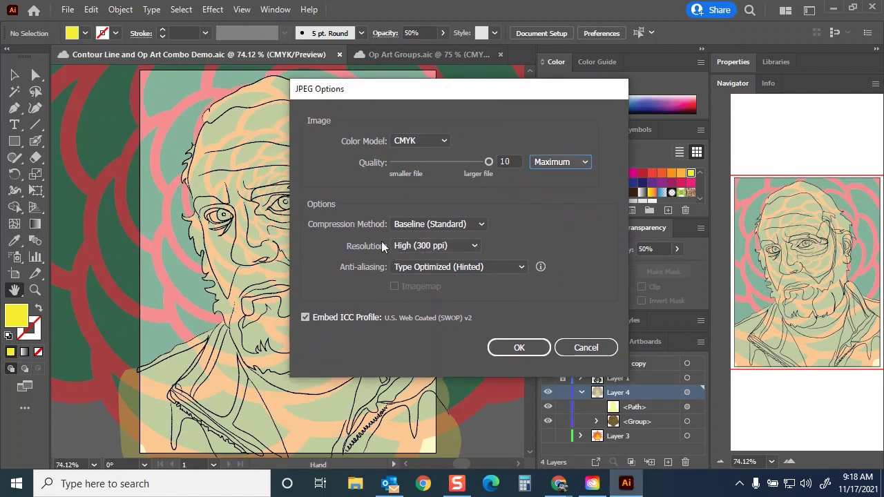
left_click(433, 141)
left_click(427, 152)
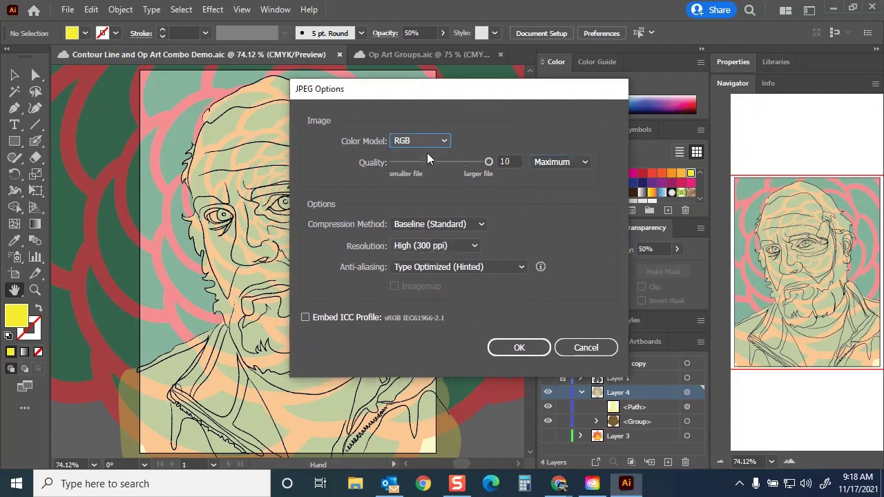
left_click(428, 141)
left_click(430, 158)
left_click(525, 354)
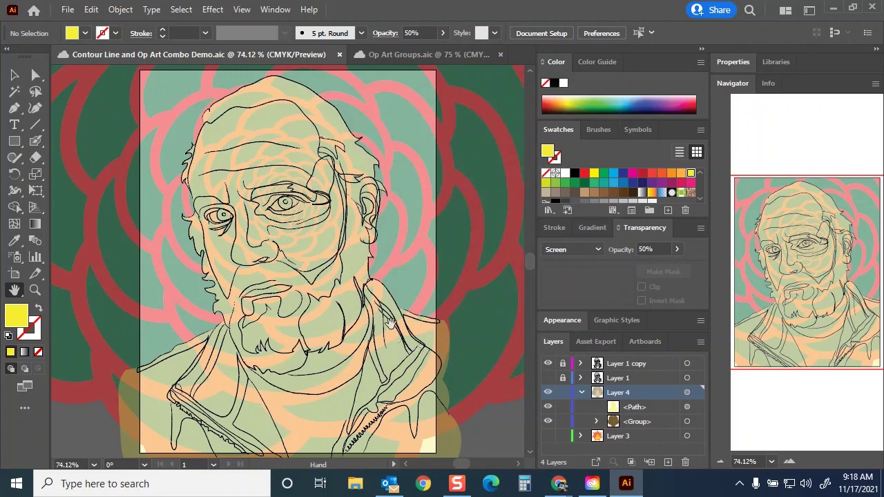
Step: Set the yellow silhouette's opacity to 100% and its blending mode to Normal, and deselect it
left_click(15, 75)
left_click(279, 136)
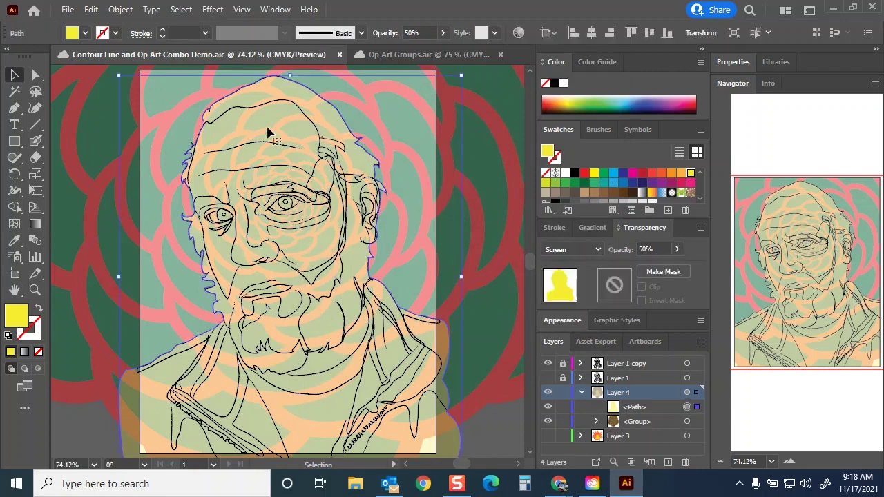
left_click(677, 249)
left_click_drag(647, 266, 675, 266)
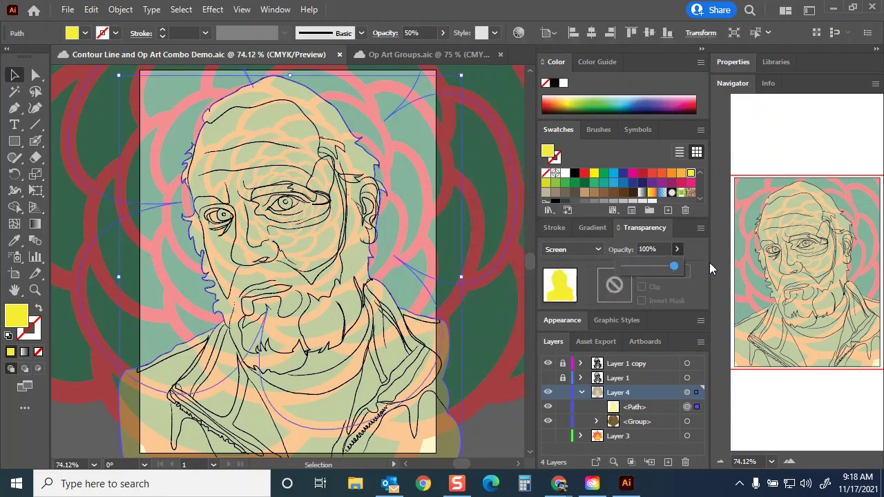
left_click(595, 250)
left_click_drag(608, 33, 608, 14)
left_click(571, 9)
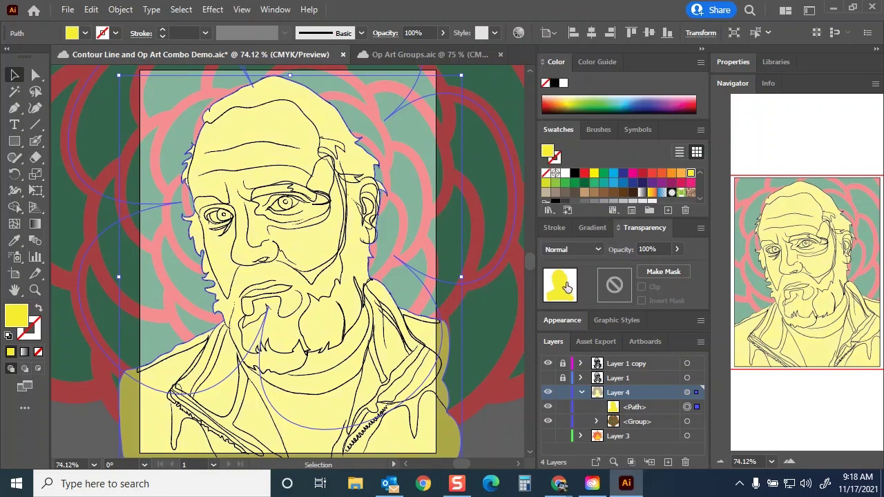
left_click(505, 428)
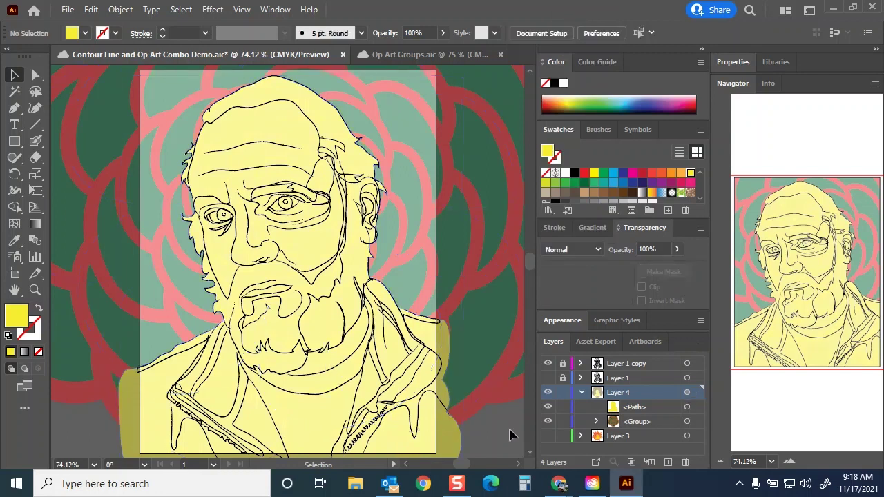
Step: Export this version as a second JPEG using artboards, adding v2 to the file name, and accept the JPEG options
left_click(67, 10)
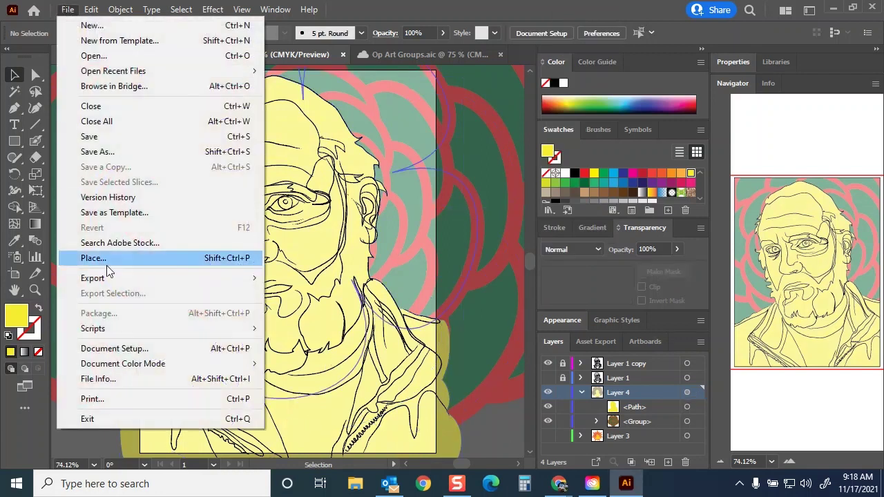
mouse_move(111, 278)
left_click(348, 301)
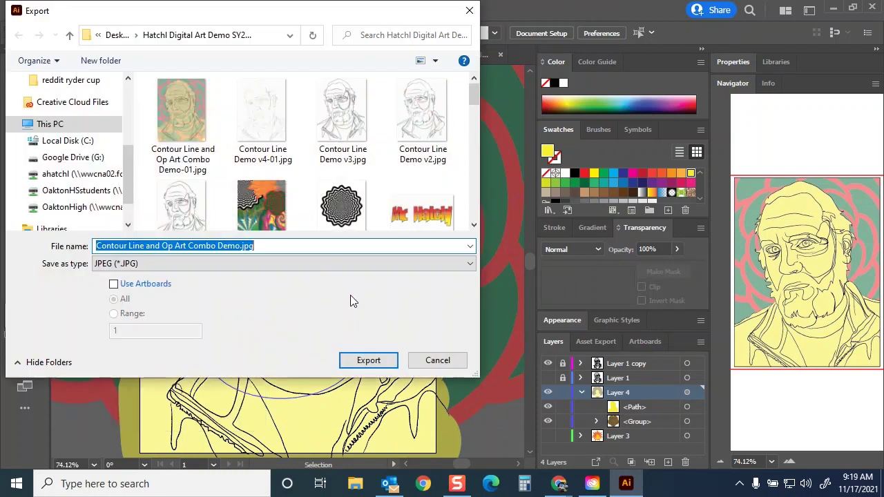
left_click(114, 284)
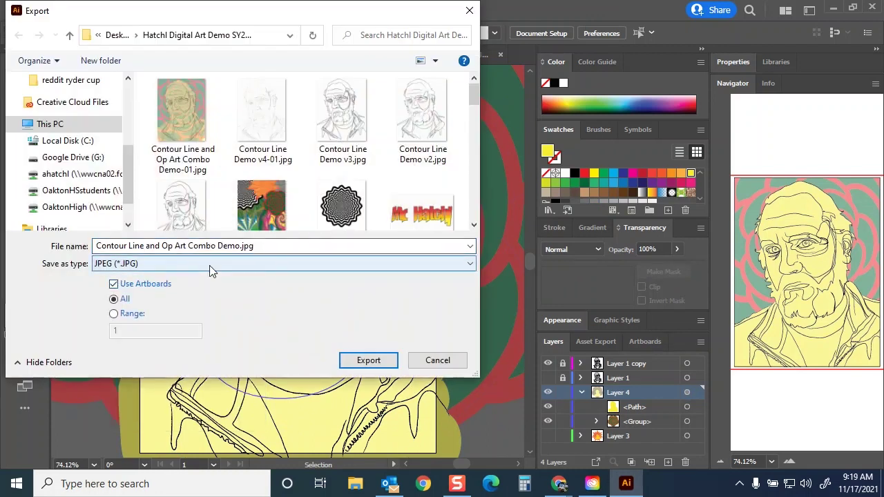
left_click(237, 248)
left_click(239, 247)
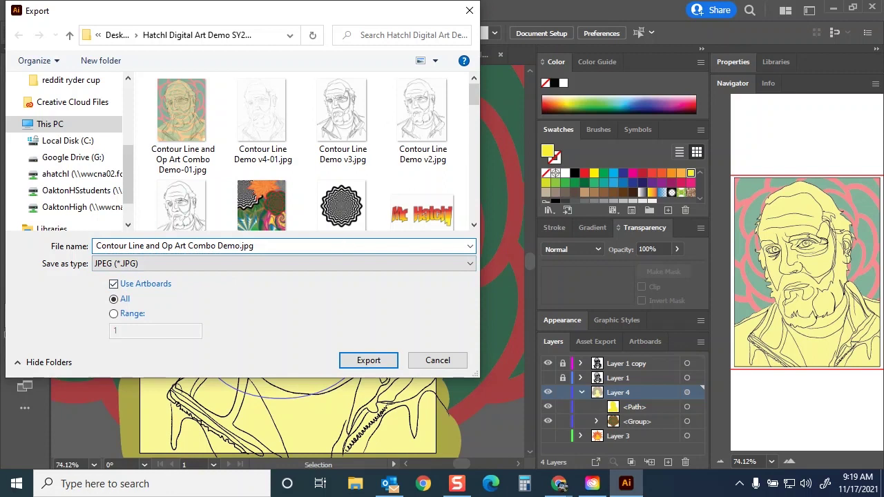
type("v2")
key("Return")
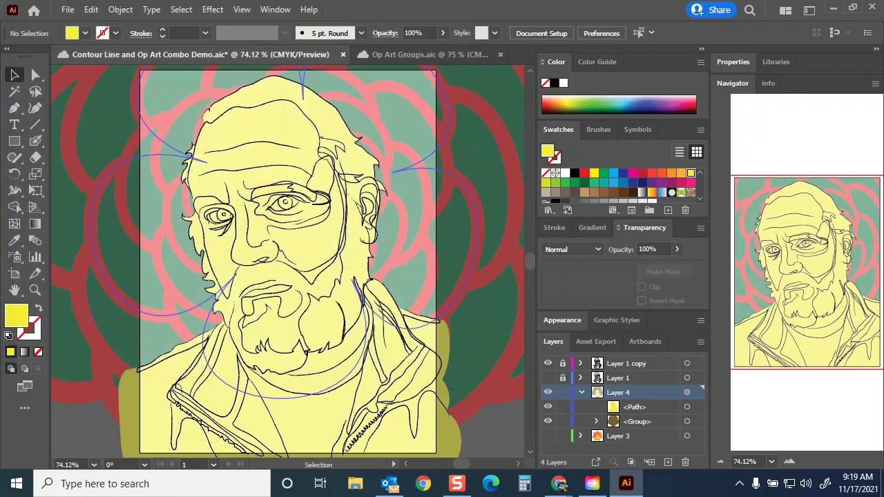
left_click(511, 347)
Step: Try to make a clipping mask from the yellow silhouette and the op art group
left_click(328, 286)
left_click(413, 139, "shift")
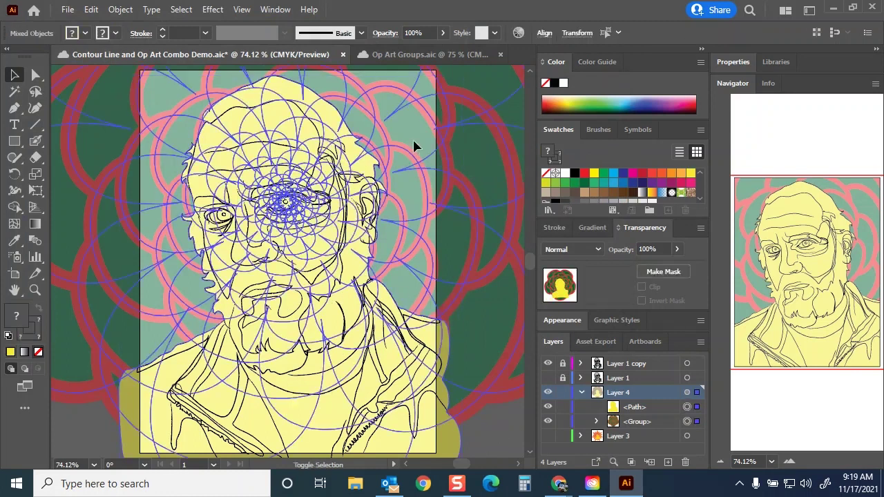
right_click(332, 174)
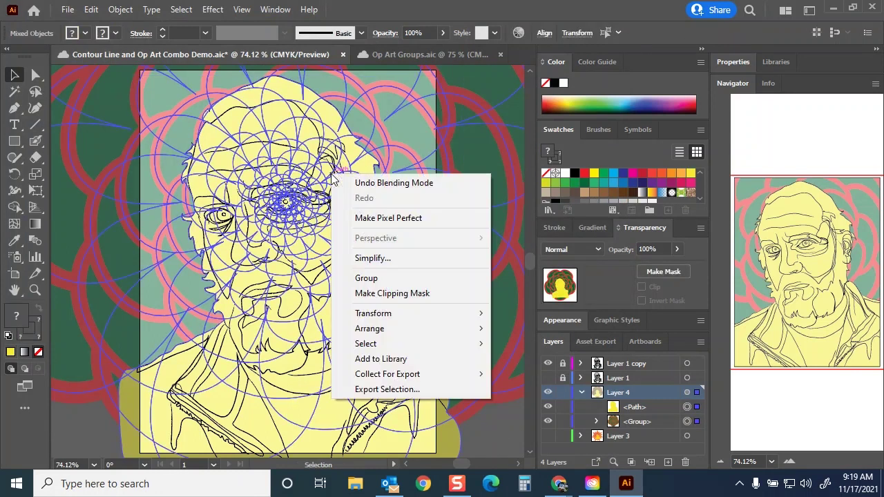
left_click(439, 290)
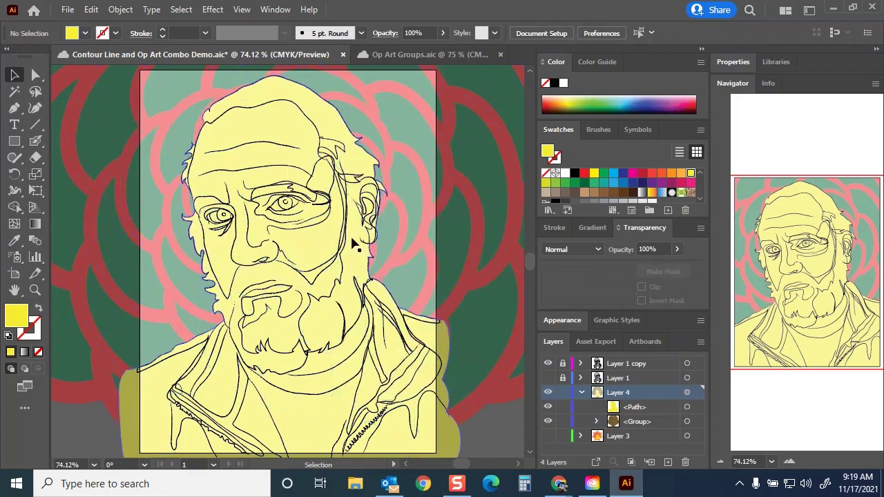
Step: Make a clipping mask from the yellow silhouette and the op art group, and deselect the result
left_click(283, 136)
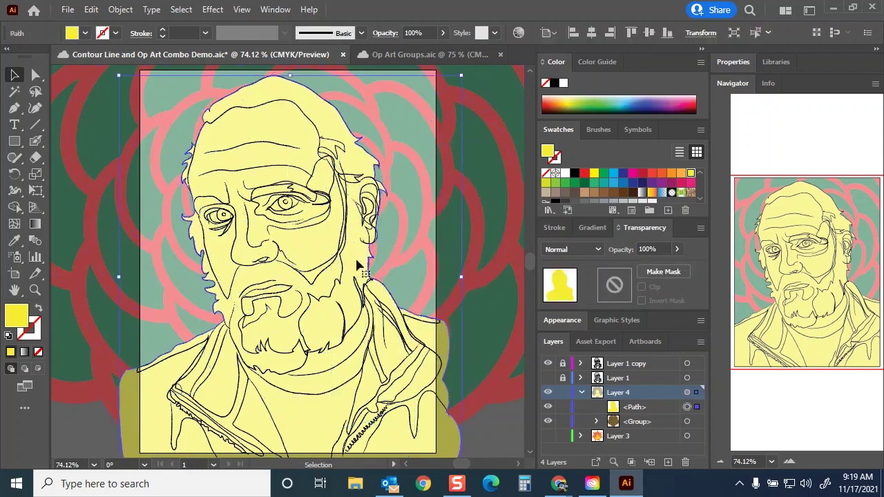
left_click(415, 115, "shift")
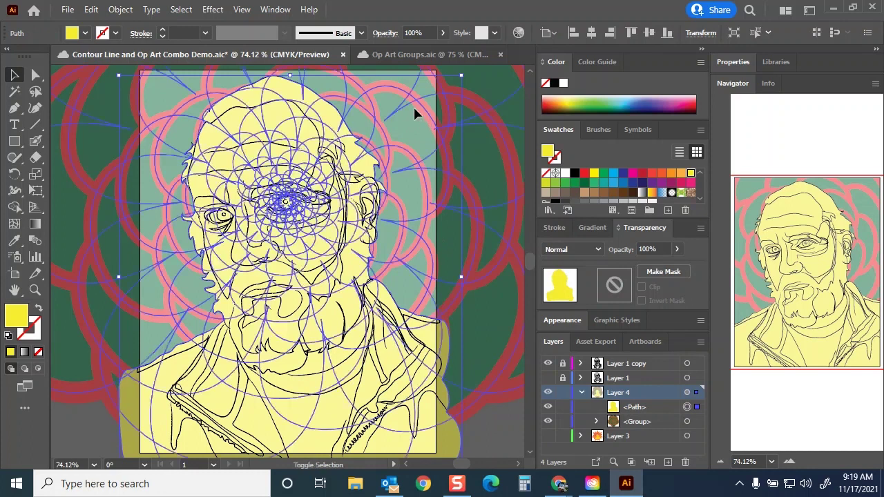
right_click(303, 136)
left_click(355, 252)
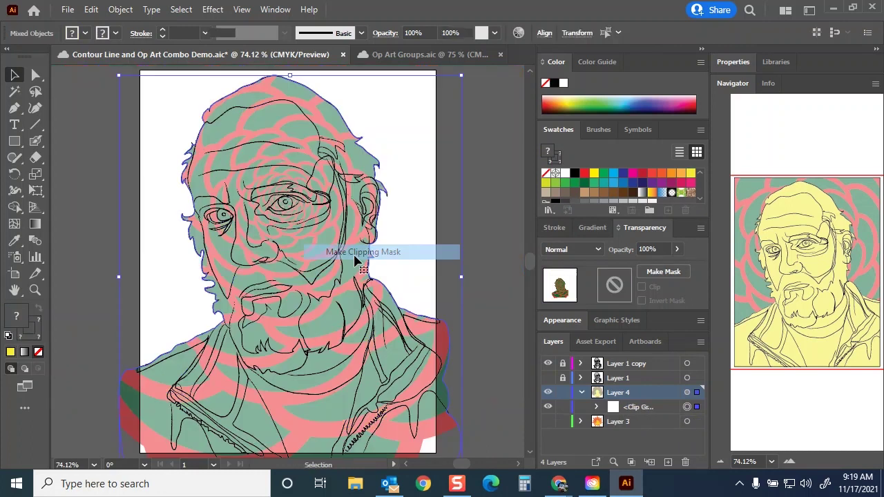
left_click(489, 214)
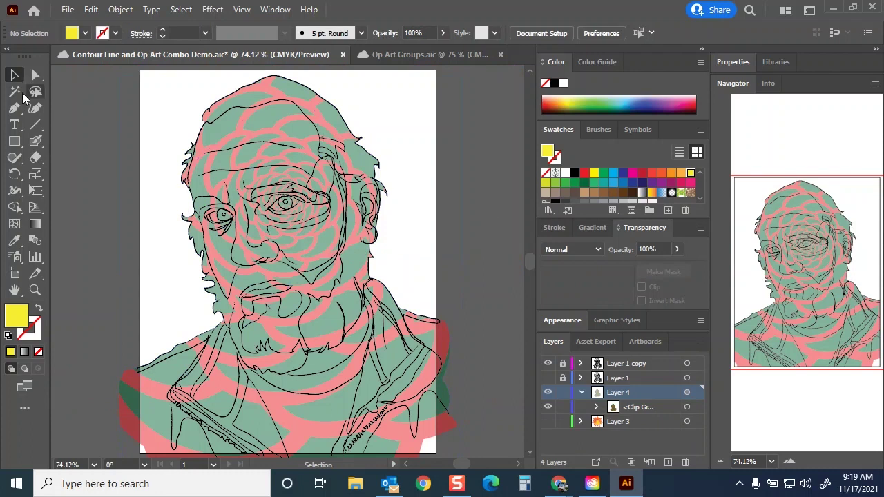
Step: Draw a yellow rectangle covering the whole artboard and place it behind the clipped op art portrait in Layer 4
left_click(14, 141)
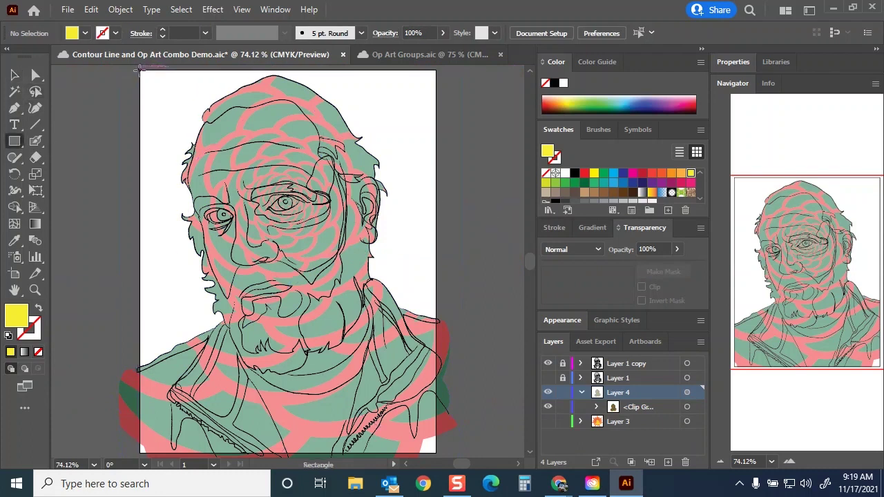
left_click_drag(137, 70, 436, 406)
left_click_drag(647, 413, 637, 431)
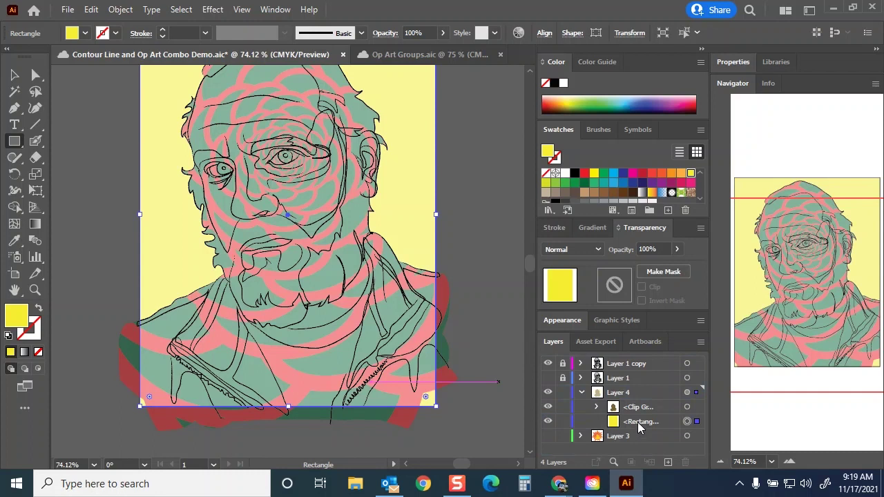
right_click(421, 178)
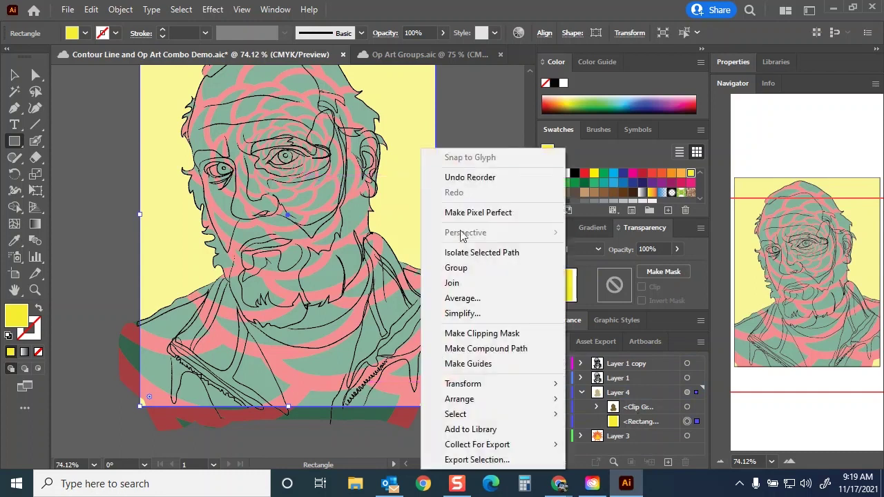
mouse_move(470, 401)
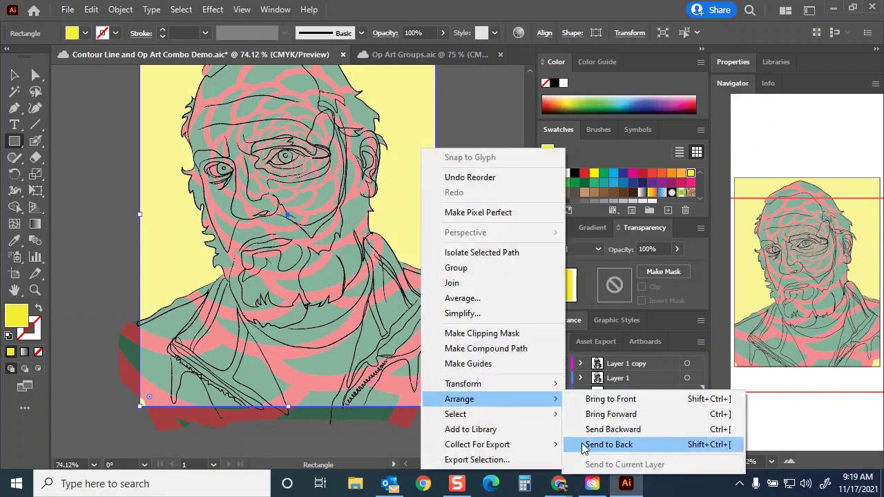
left_click(13, 76)
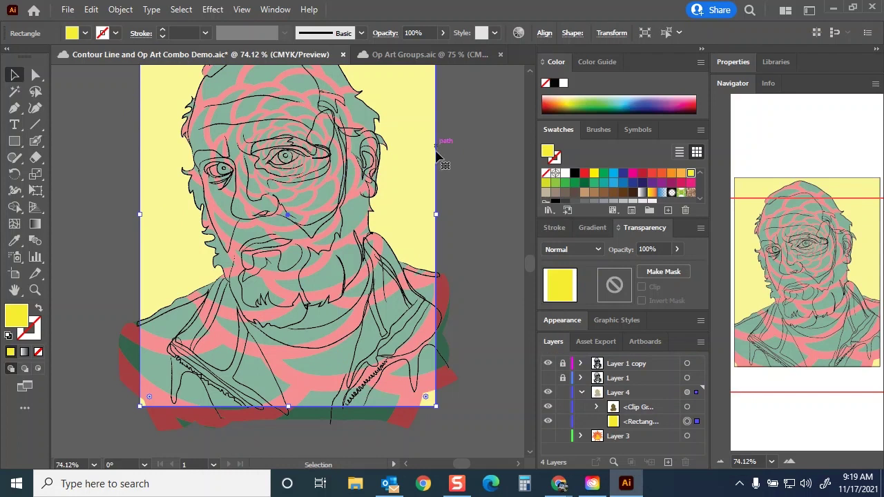
scroll(461, 167, "up", 2)
left_click(493, 241)
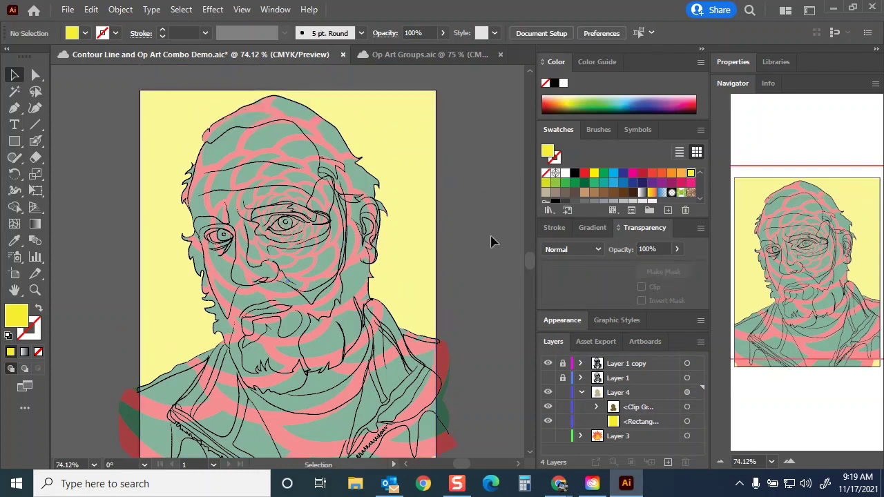
Step: Fill the background rectangle with the yellow-to-red gradient swatch and set the gradient angle to -90°
left_click(424, 103)
left_click(652, 193)
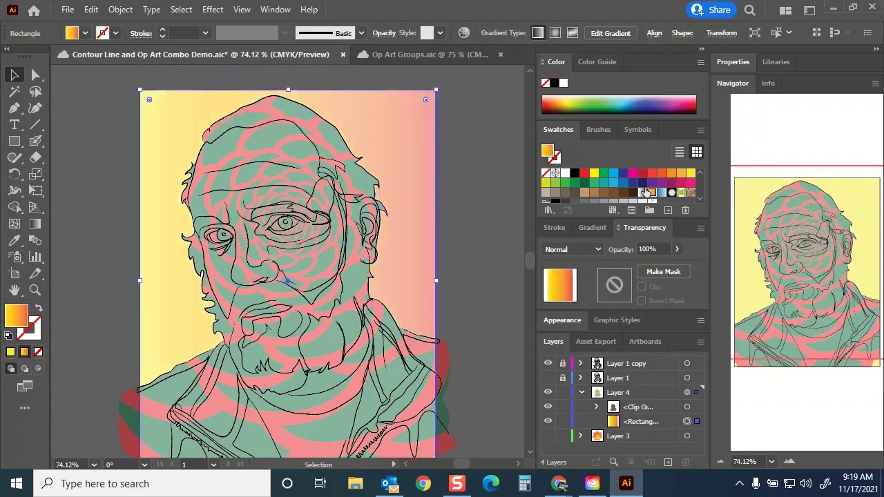
left_click(590, 230)
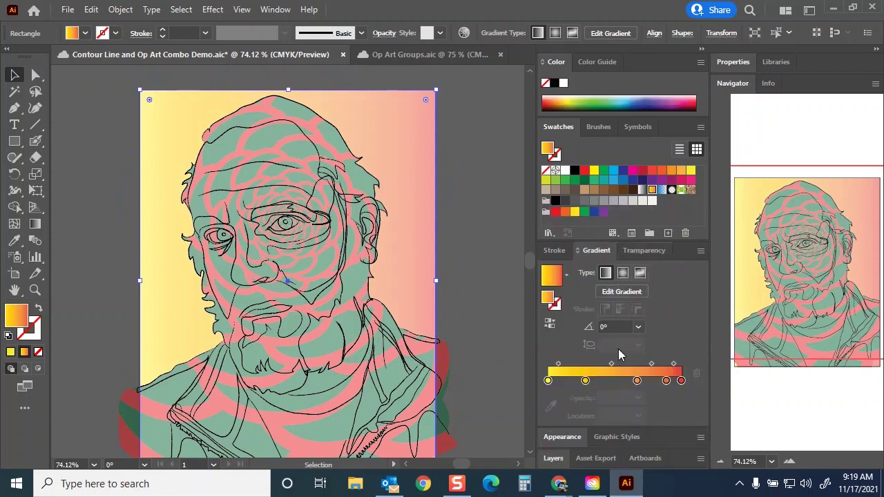
left_click(638, 328)
left_click(656, 243)
left_click(657, 245)
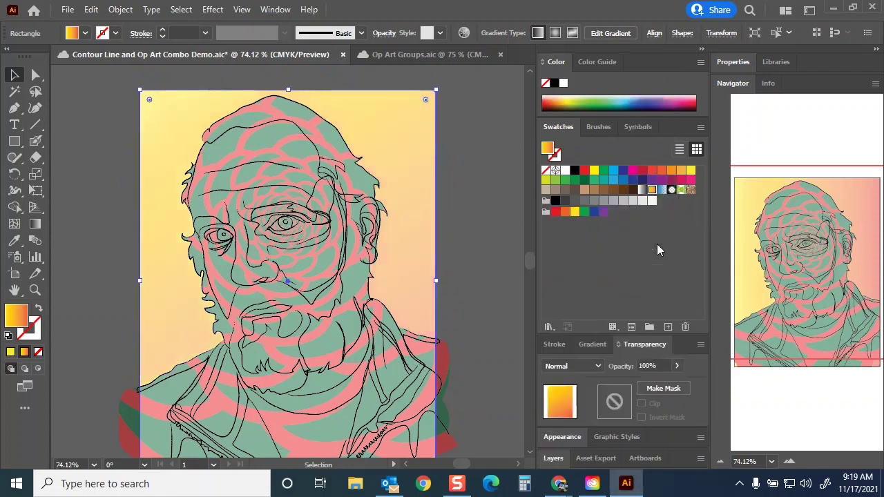
left_click(593, 344)
left_click(638, 327)
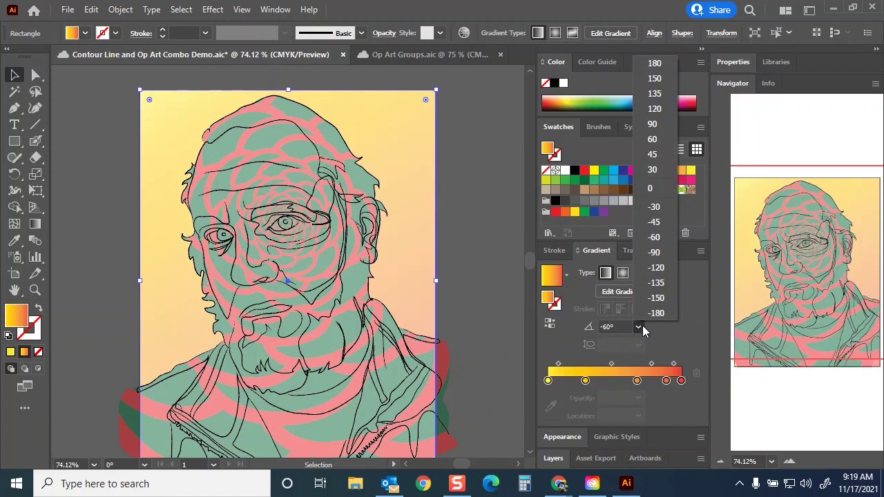
left_click(654, 252)
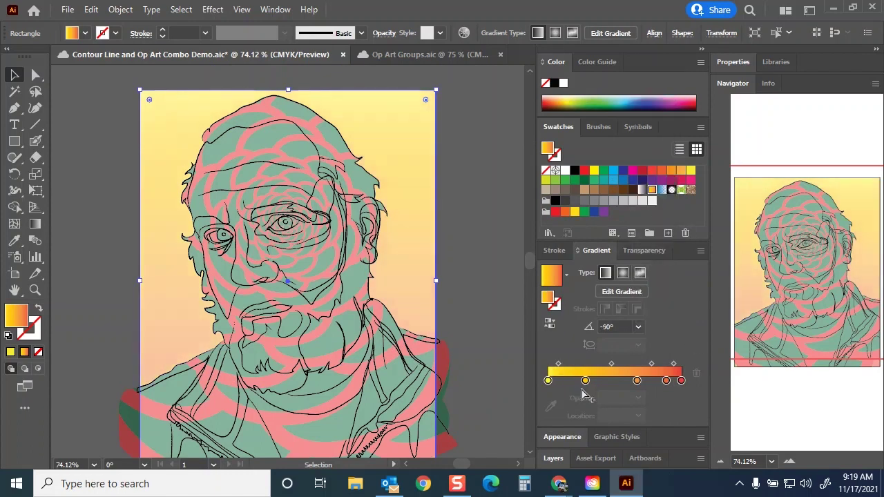
Step: Remove the orange and red gradient stops and add a dark green end stop for a yellow-to-green blend
left_click_drag(681, 381, 681, 405)
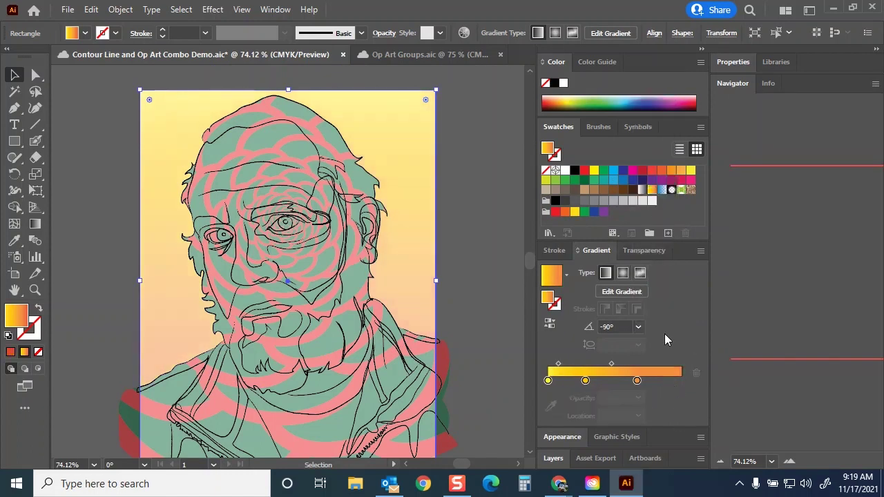
left_click_drag(599, 181, 623, 407)
left_click_drag(585, 380, 587, 428)
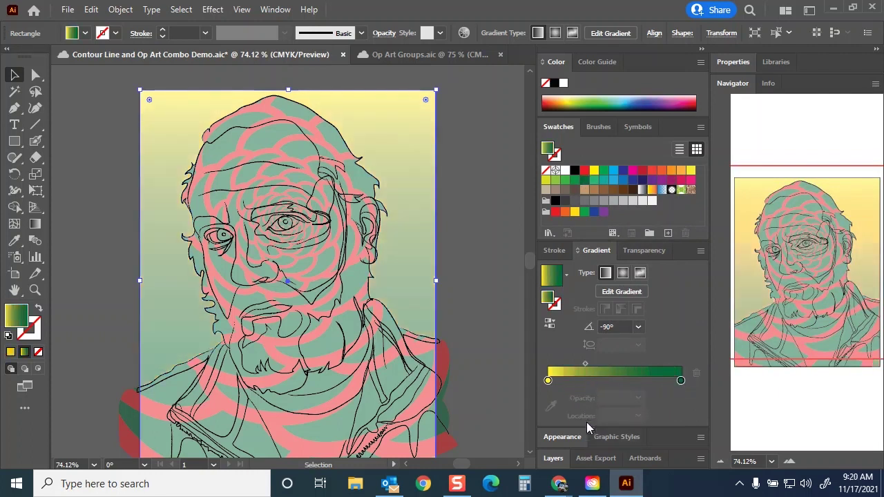
Step: Shift the yellow-to-green gradient's midpoint to about 42% and save the document
left_click(550, 324)
left_click(550, 324)
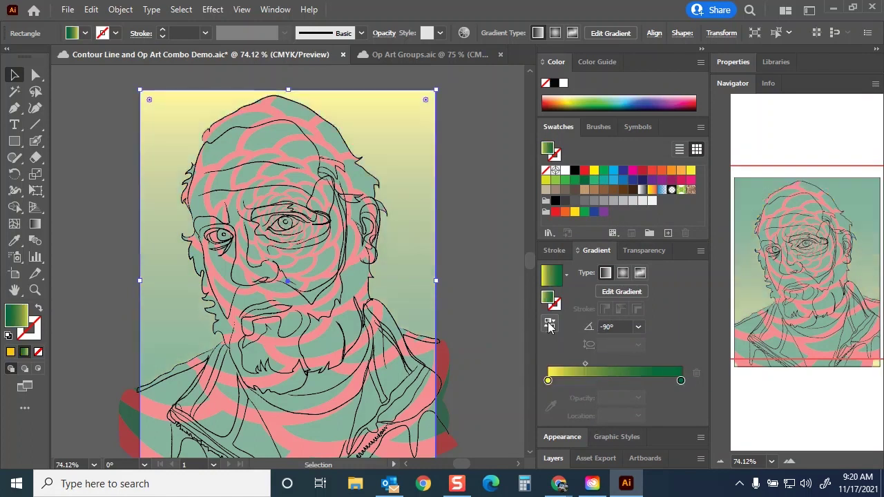
left_click_drag(586, 364, 603, 364)
key("ctrl+s")
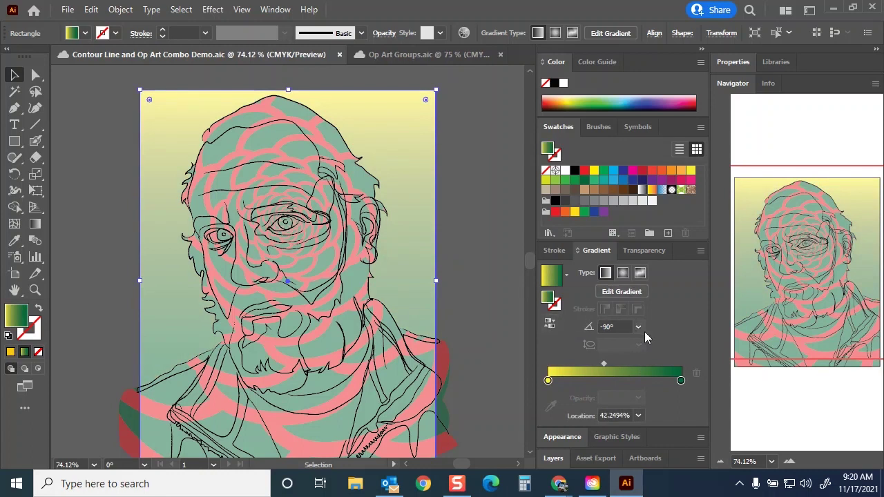
Step: Use the Gradient tool to run the background gradient diagonally from yellow at the upper left to green at the lower right, and deselect
key("g")
left_click_drag(414, 295, 414, 203)
left_click_drag(406, 164, 127, 360)
left_click_drag(185, 315, 442, 181)
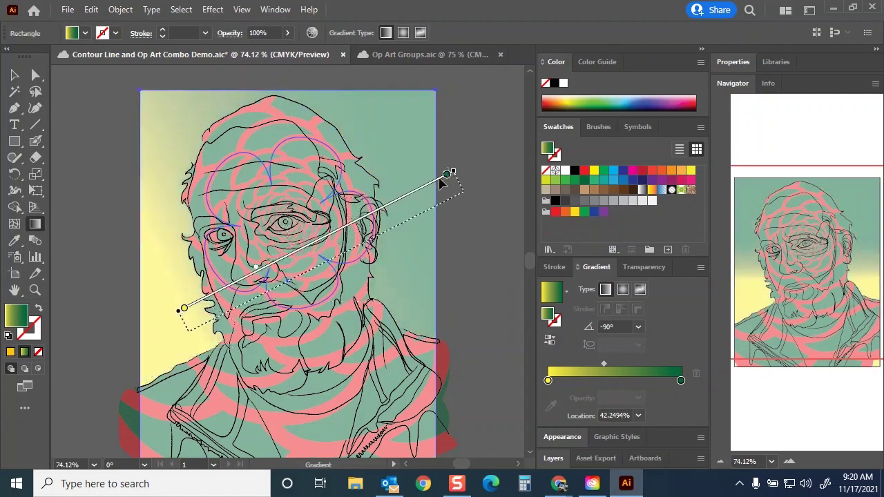
left_click_drag(173, 137, 456, 342)
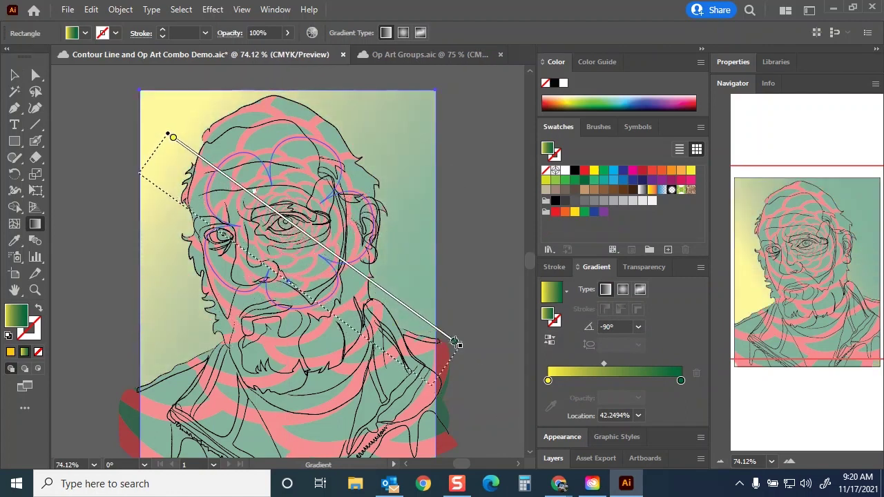
key("v")
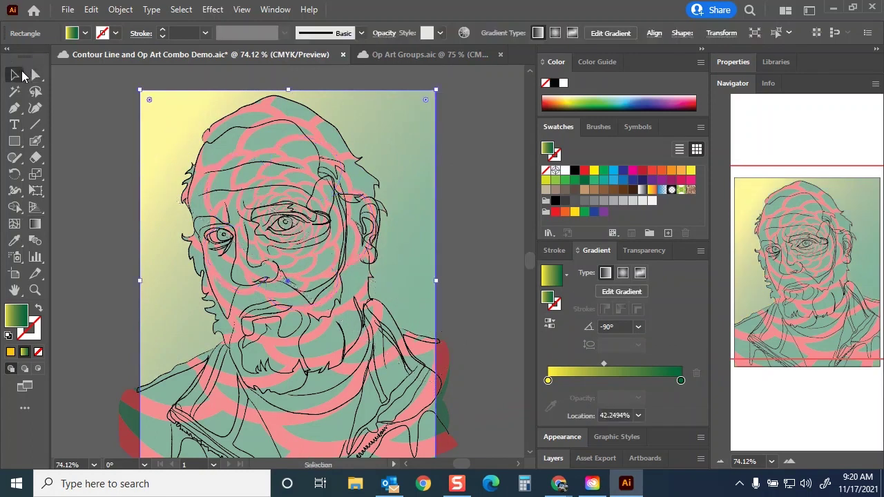
left_click(495, 252)
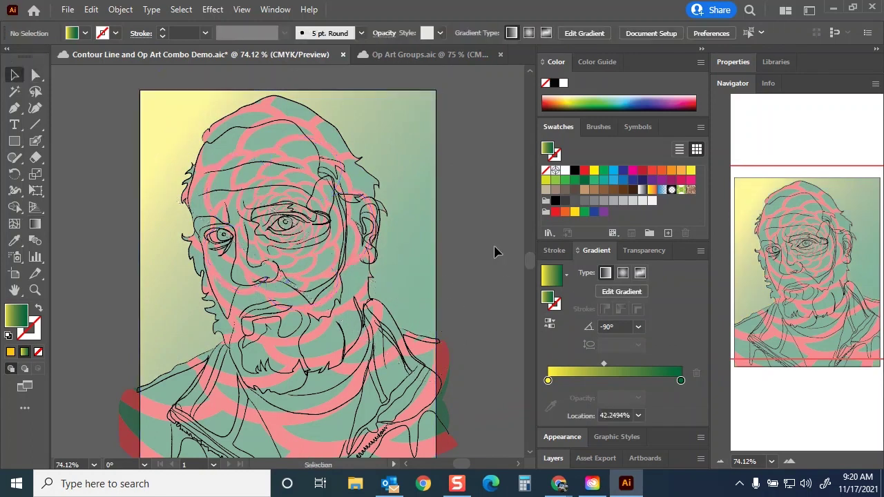
Step: Start exporting the gradient background version with Export As
left_click(68, 10)
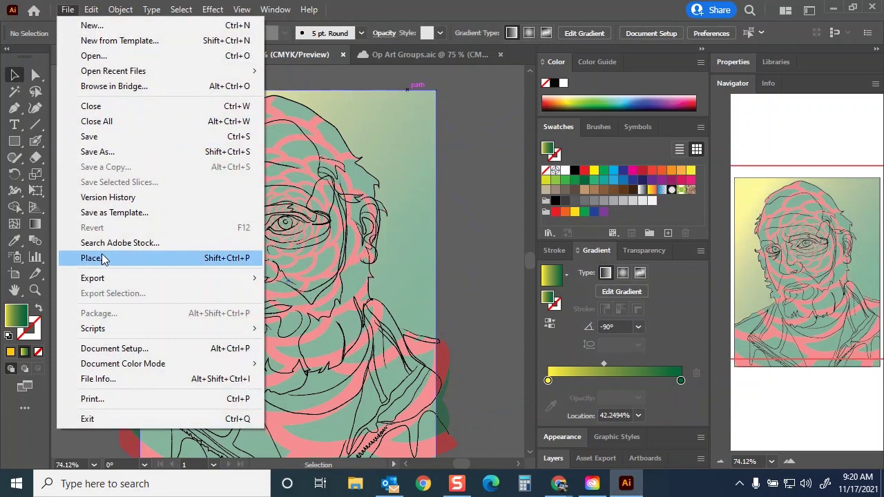
mouse_move(110, 277)
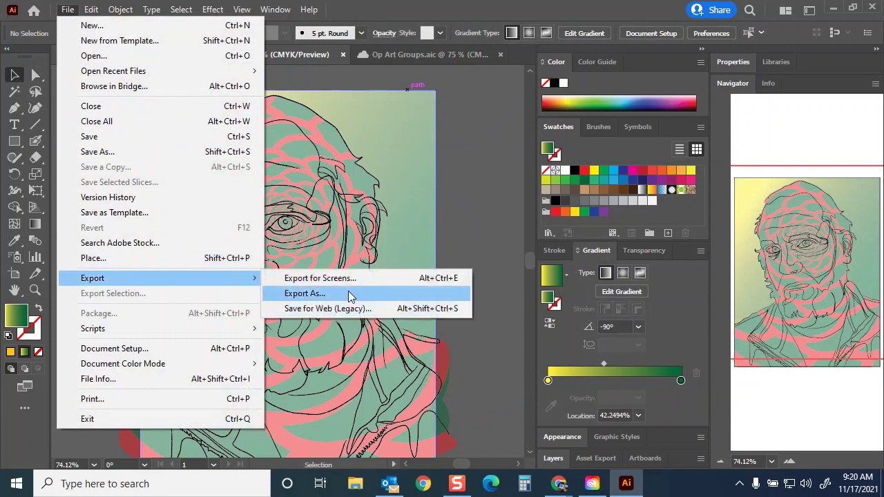